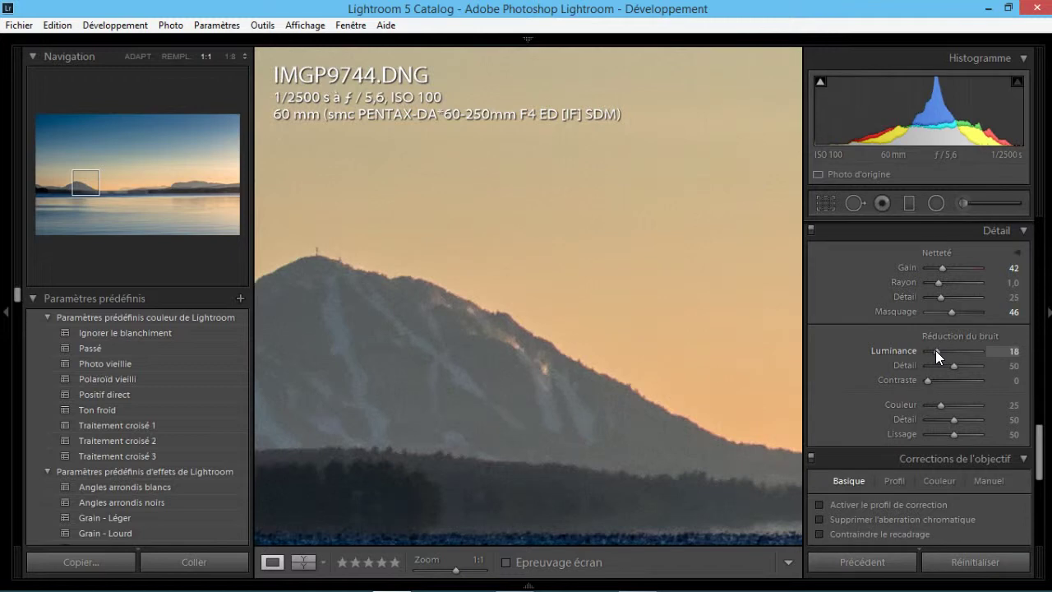
Set the noise-reduction Luminance to 18 and the sharpening Gain to 64.
left_click_drag(935, 350, 937, 350)
left_click_drag(937, 350, 935, 350)
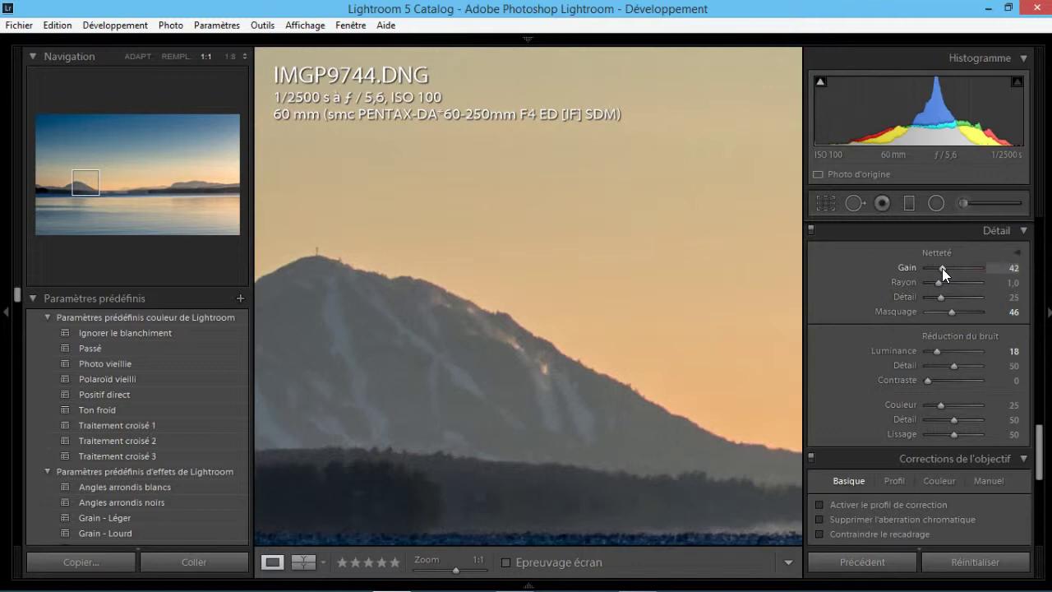
left_click_drag(941, 268, 947, 268)
left_click_drag(949, 269, 947, 269)
left_click_drag(947, 270, 950, 269)
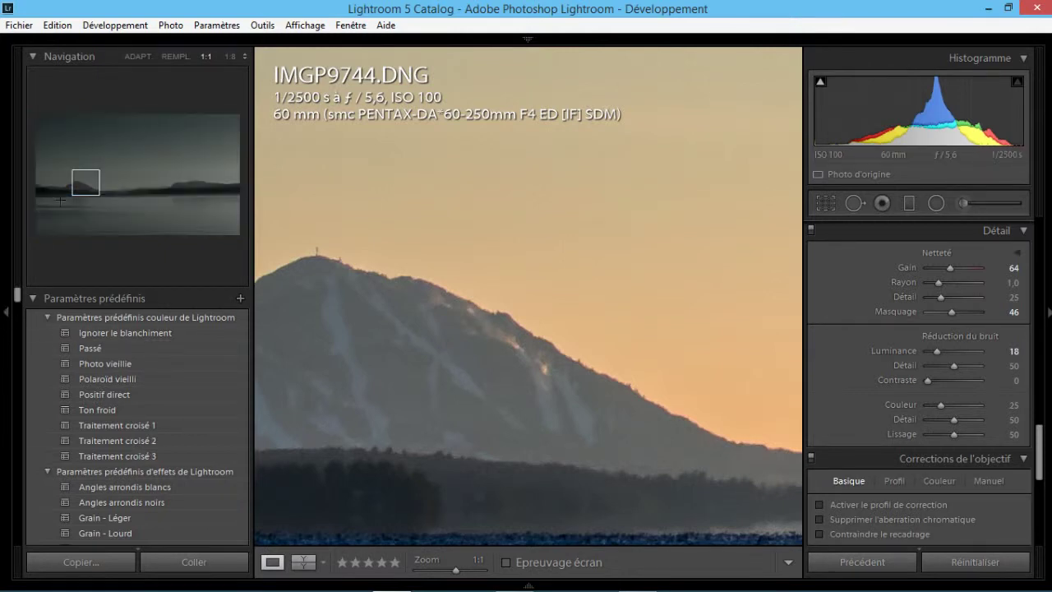
Hide the navigation and presets area and fit the whole photo in the view.
left_click(4, 317)
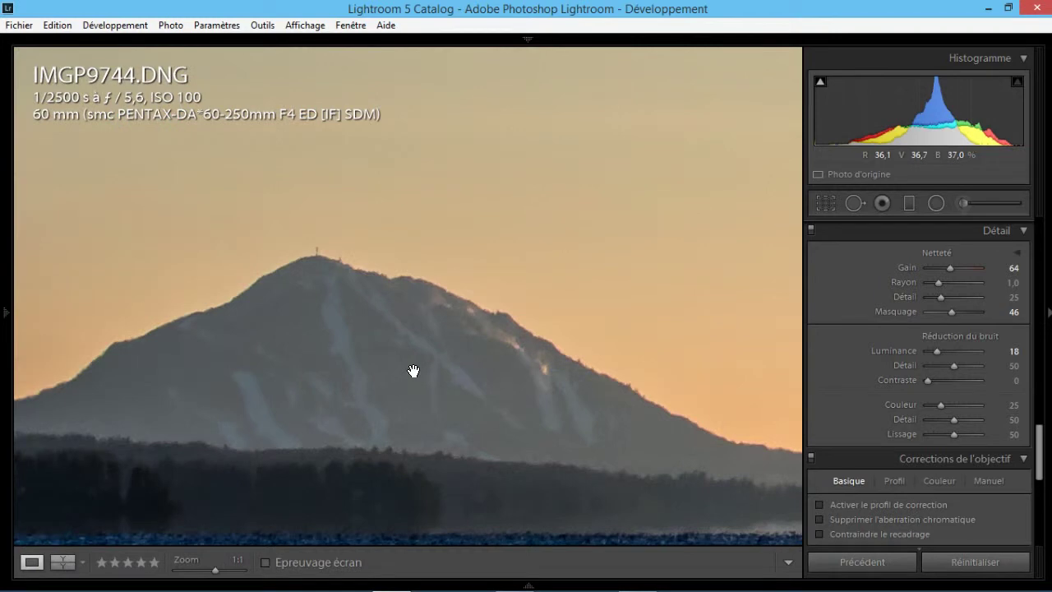
left_click(500, 305)
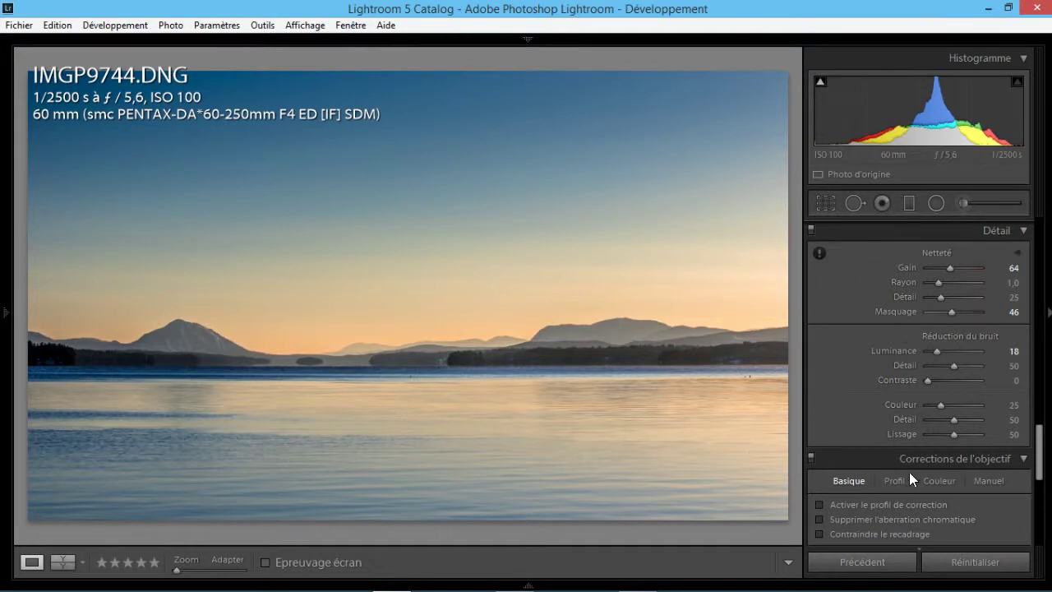
Compare the photo with and without the lens correction profile, leaving Activer le profil de correction disabled.
scroll(876, 376, "down", 3)
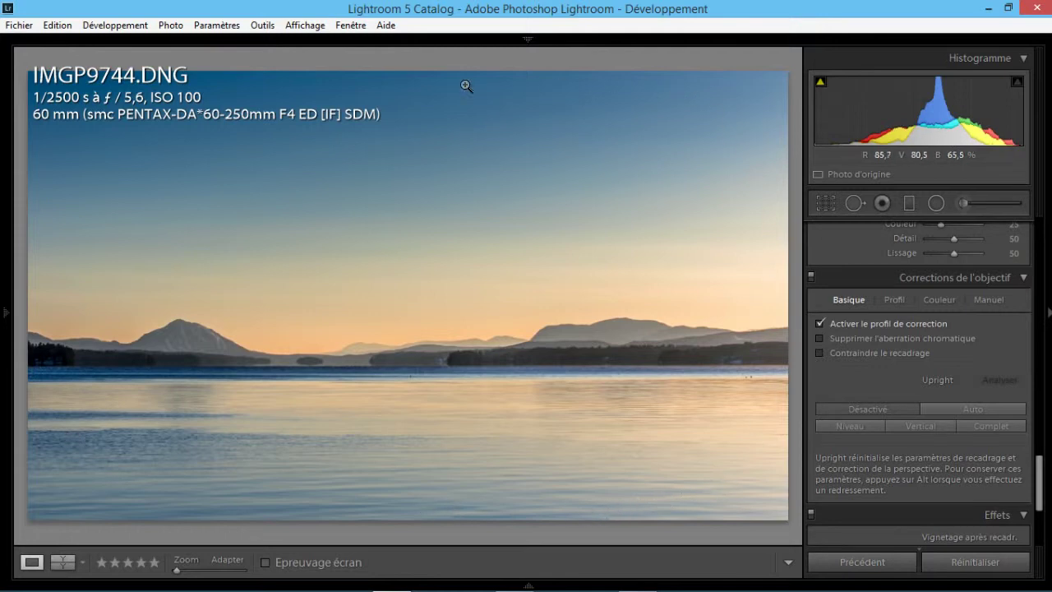
left_click(820, 322)
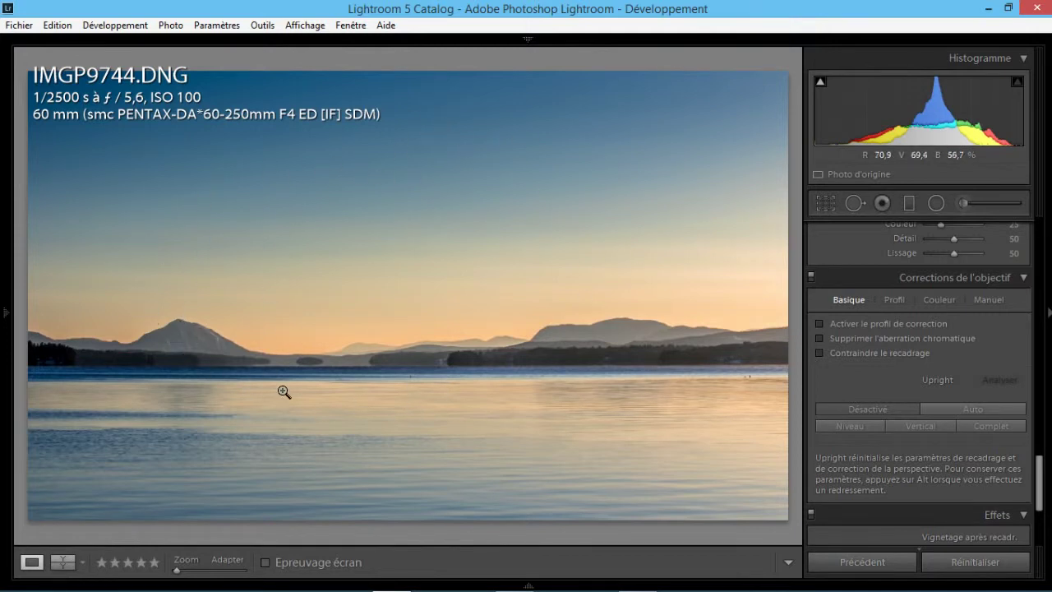
left_click(818, 323)
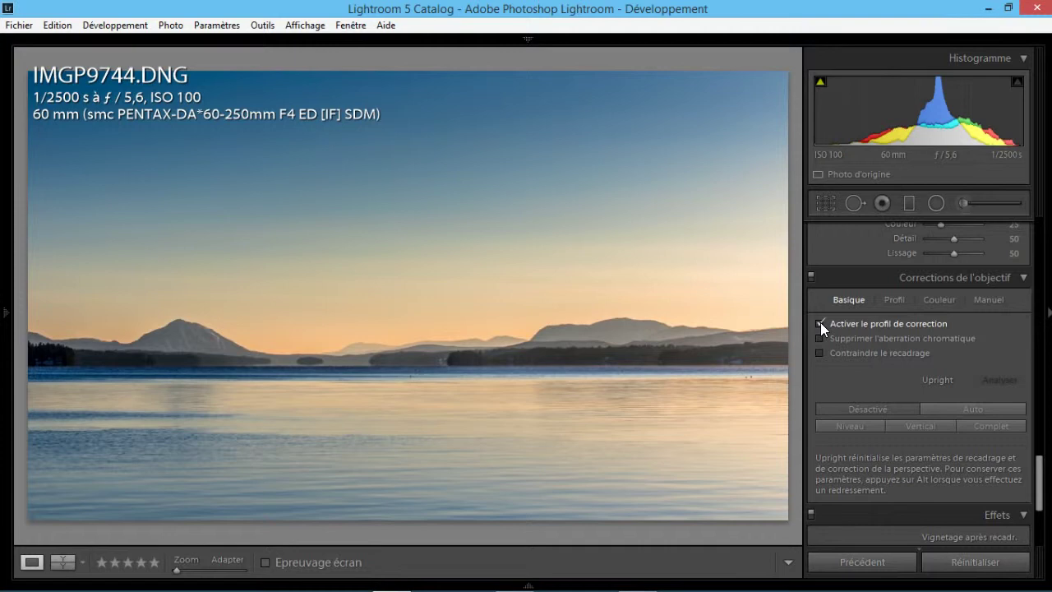
left_click(819, 323)
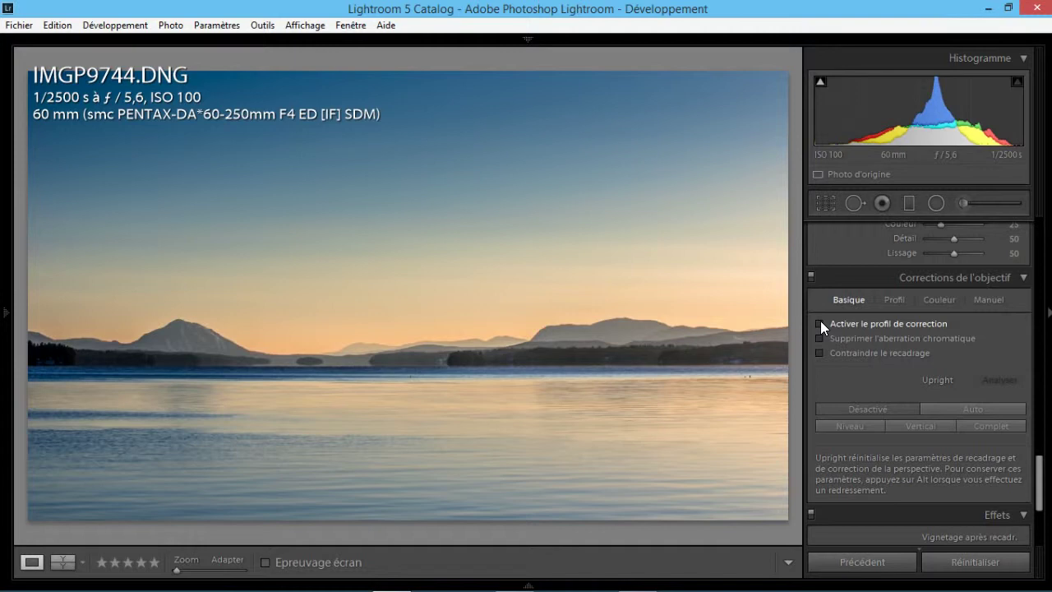
left_click(819, 323)
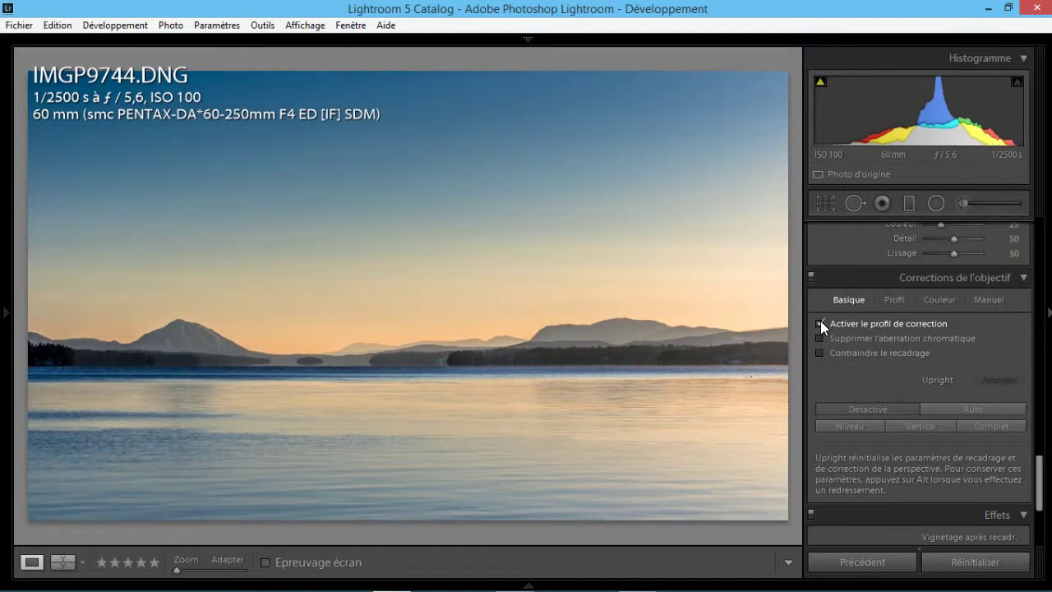
left_click(820, 322)
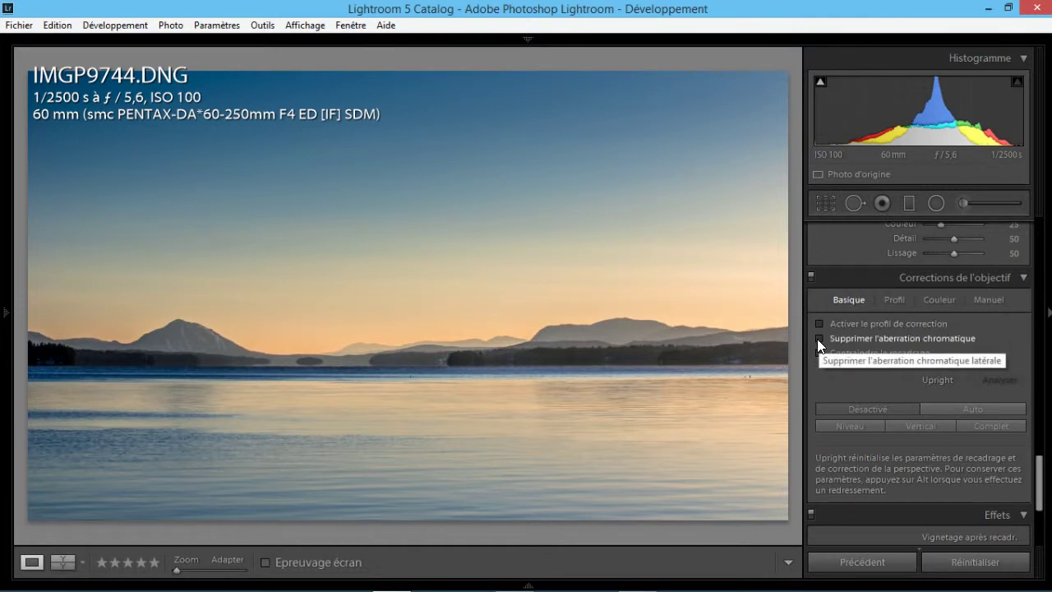
Enable Supprimer l'aberration chromatique, comparing its effect on the mountain ridge at 1:1.
left_click(224, 337)
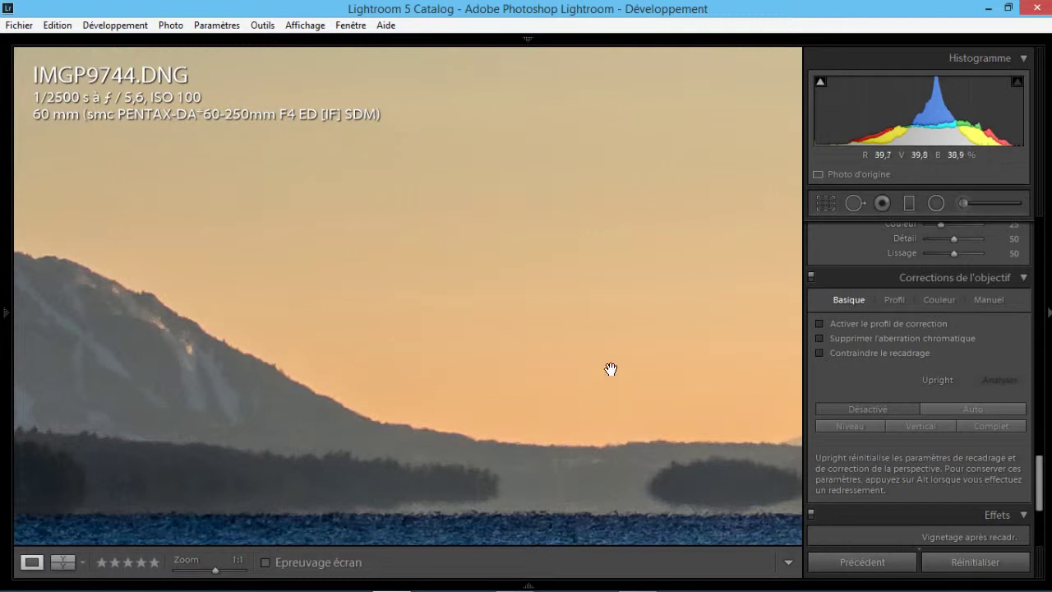
left_click(821, 339)
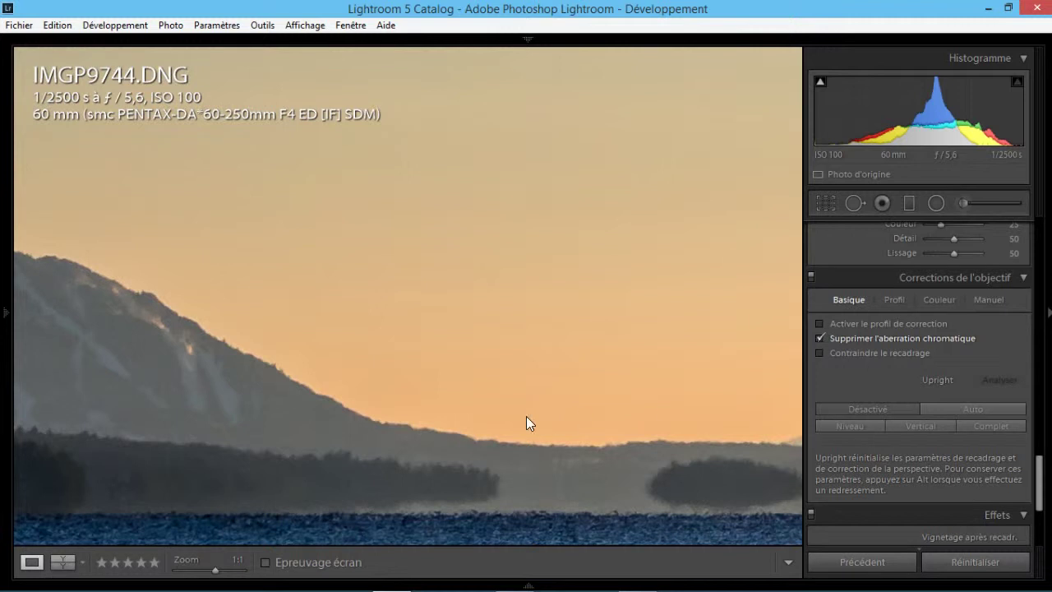
left_click(820, 335)
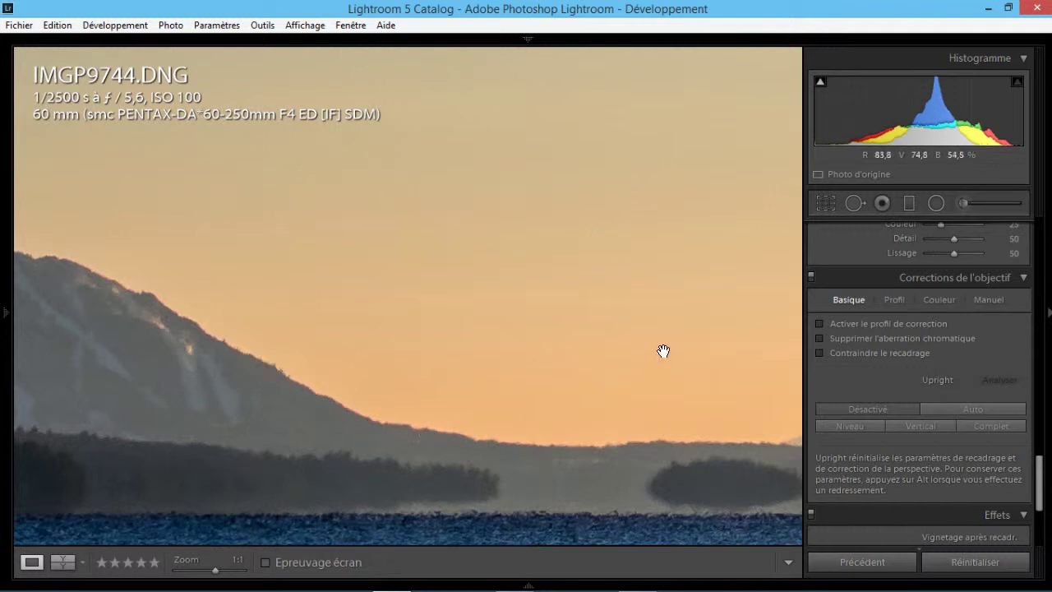
left_click(820, 339)
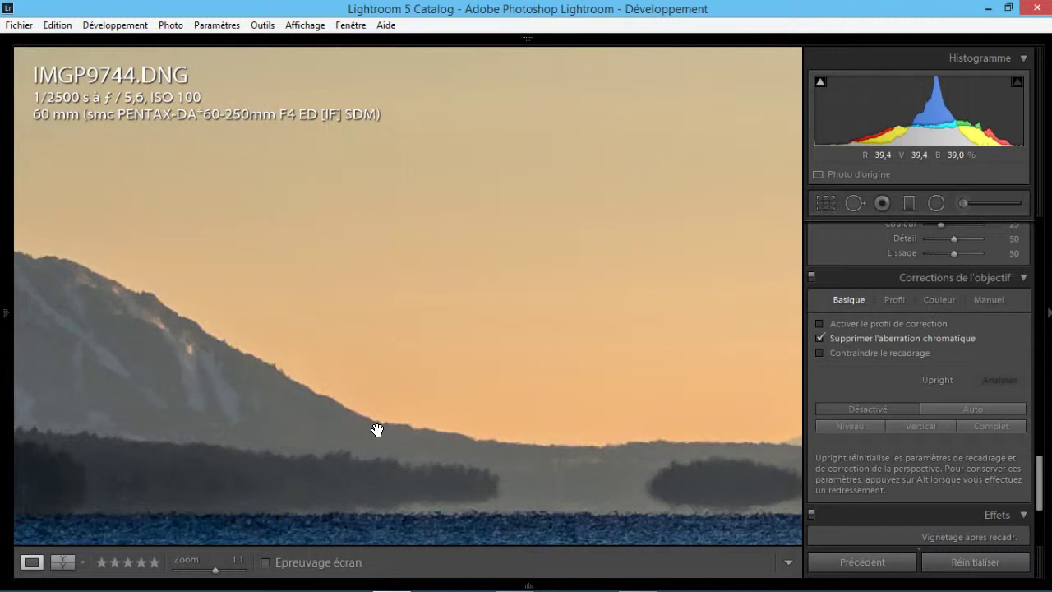
Fit the whole photo in the view again and enable Contraindre le recadrage in the lens corrections.
left_click(820, 357)
left_click(820, 356)
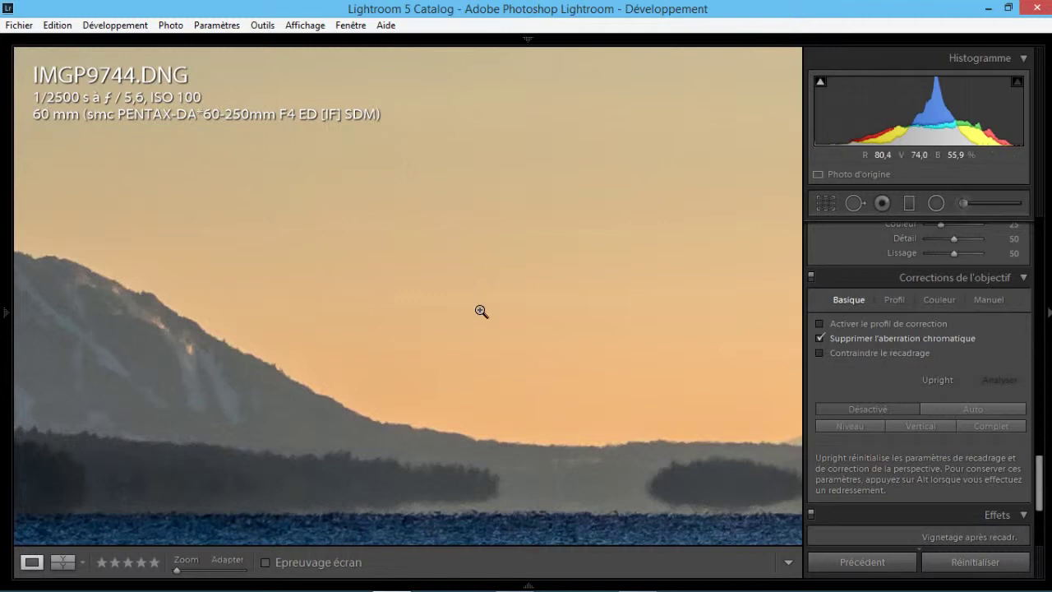
left_click(480, 312)
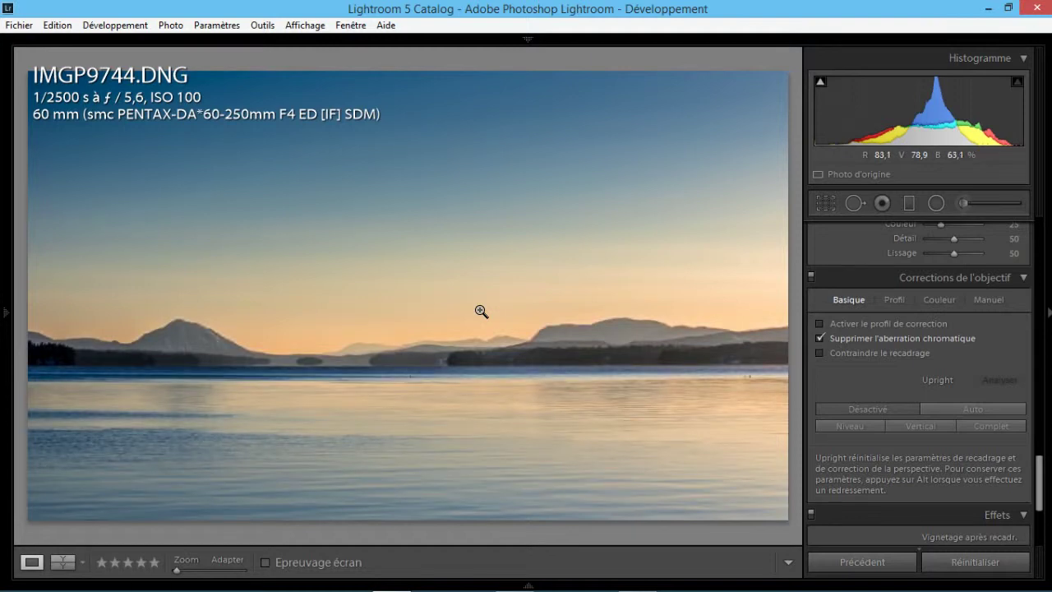
left_click(818, 353)
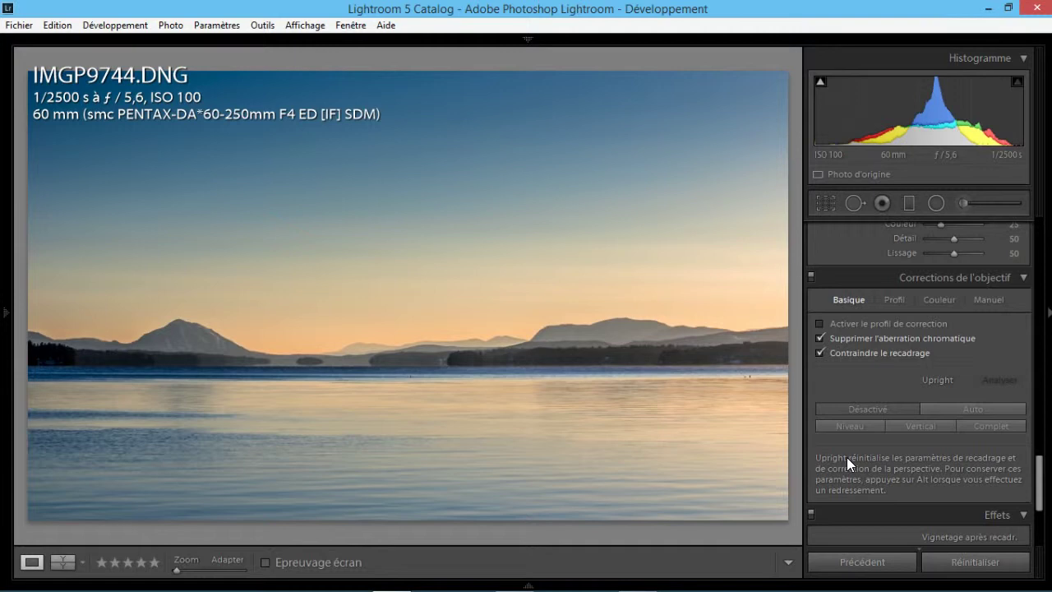
Darken the photo's edges with a post-crop vignette, trying different strengths and settling on a Gain of -9.
scroll(858, 447, "down", 2)
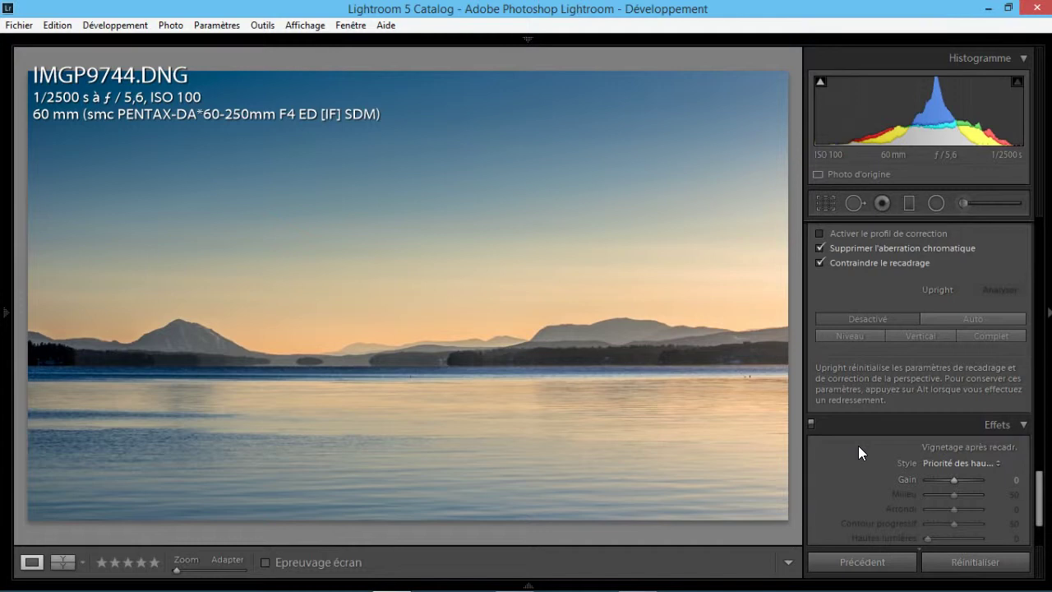
scroll(857, 448, "down", 2)
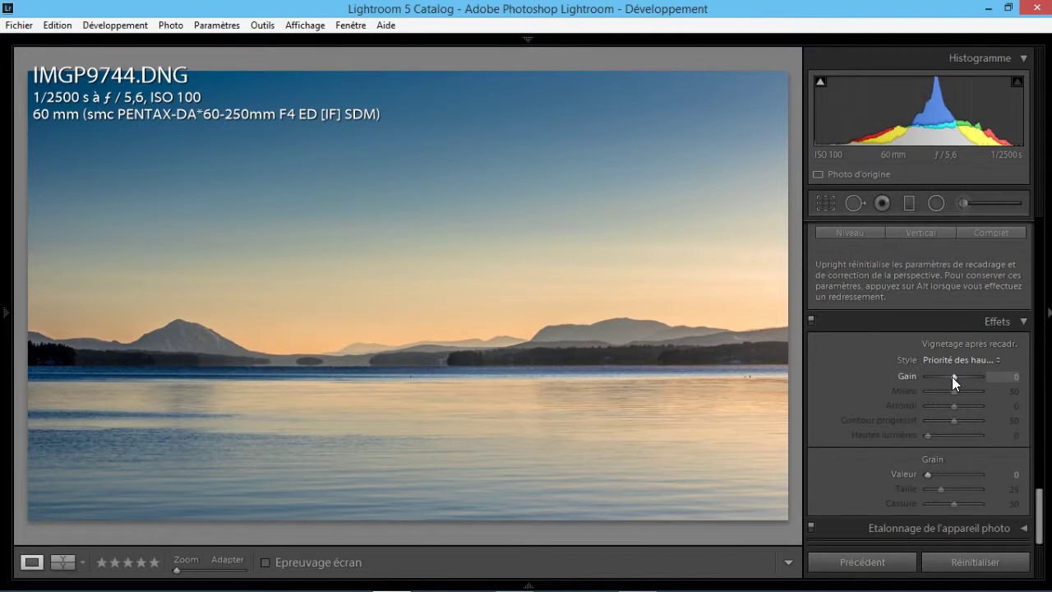
left_click_drag(953, 377, 954, 378)
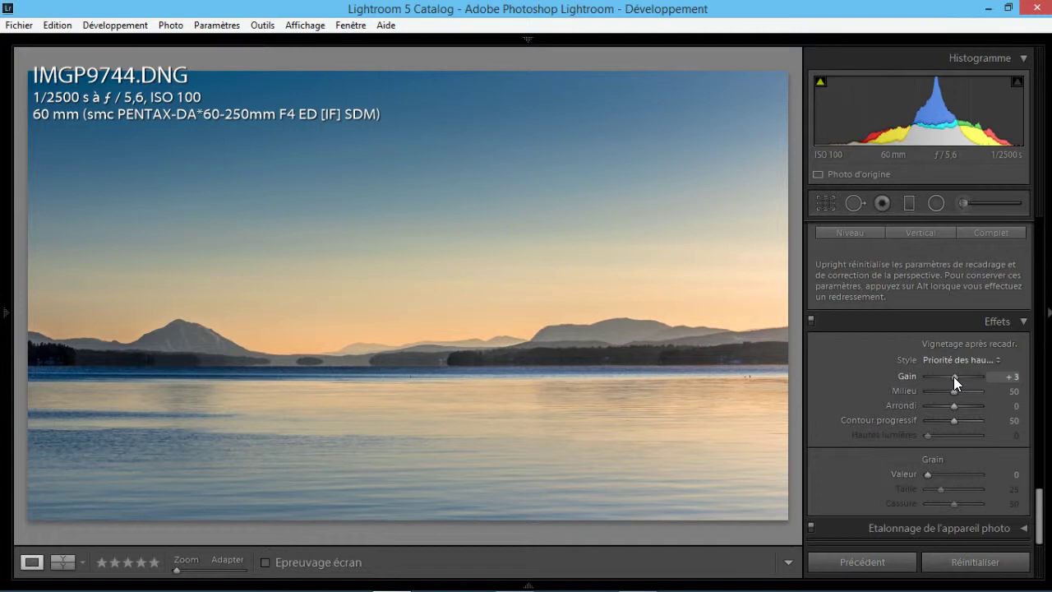
mouse_move(954, 377)
left_mouse_down()
mouse_move(971, 376)
mouse_move(940, 382)
left_mouse_up()
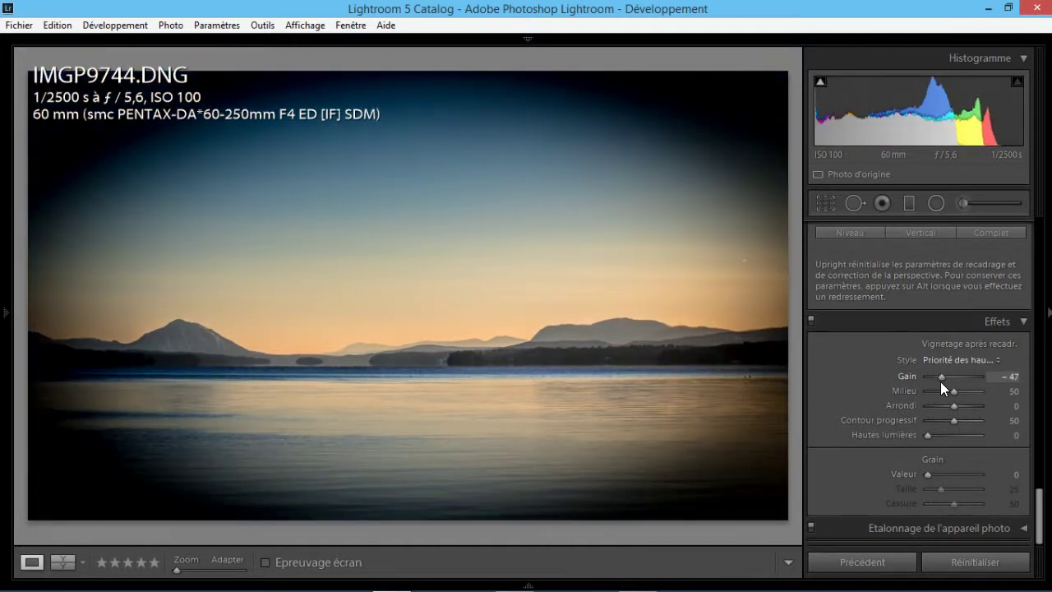
left_click_drag(940, 381, 953, 380)
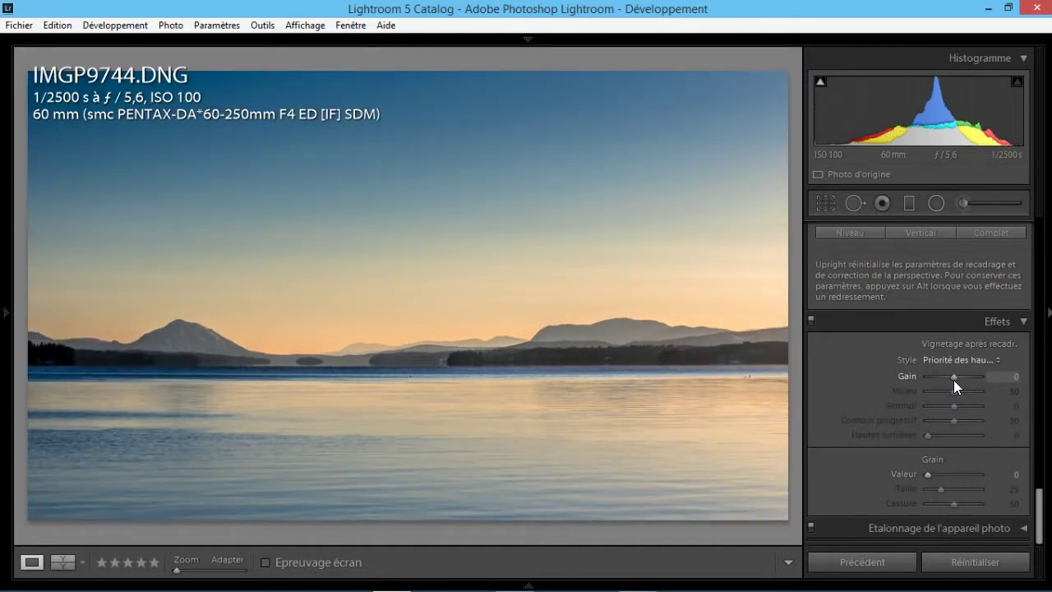
left_click_drag(953, 380, 950, 380)
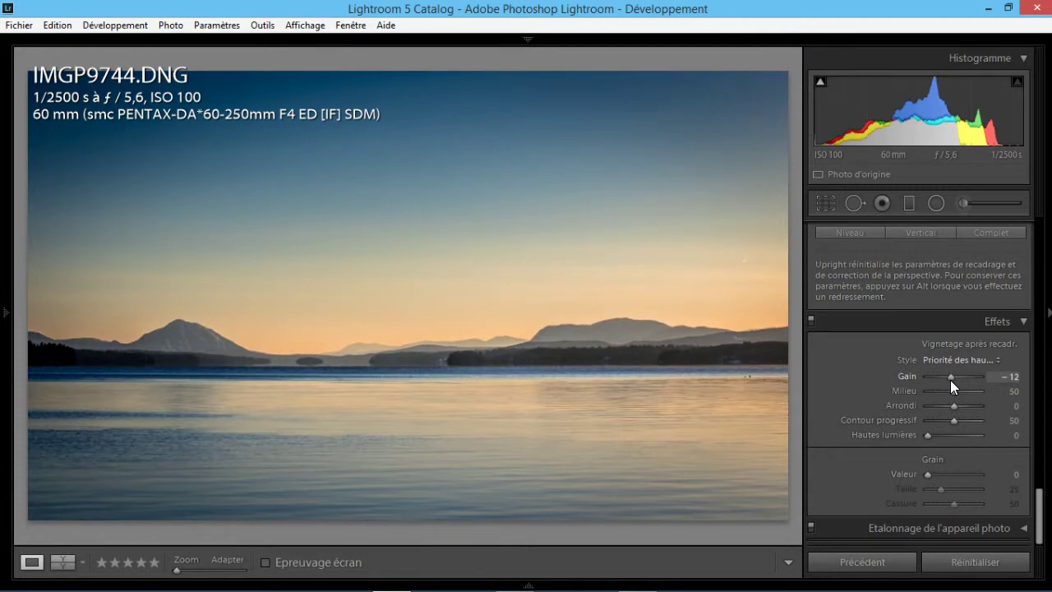
left_click_drag(950, 380, 951, 381)
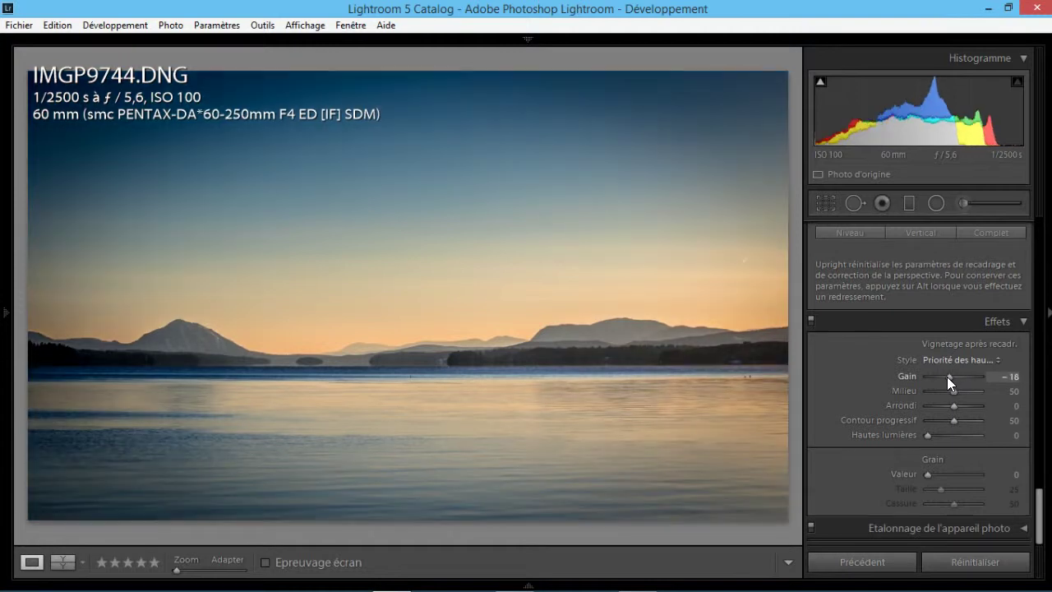
left_click_drag(947, 377, 949, 376)
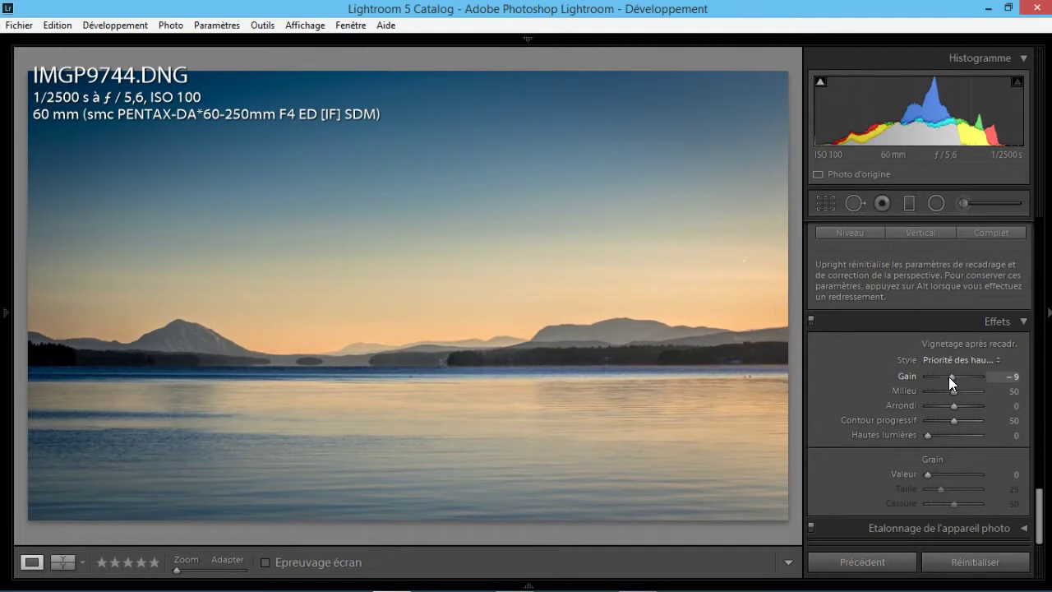
left_click_drag(948, 377, 950, 376)
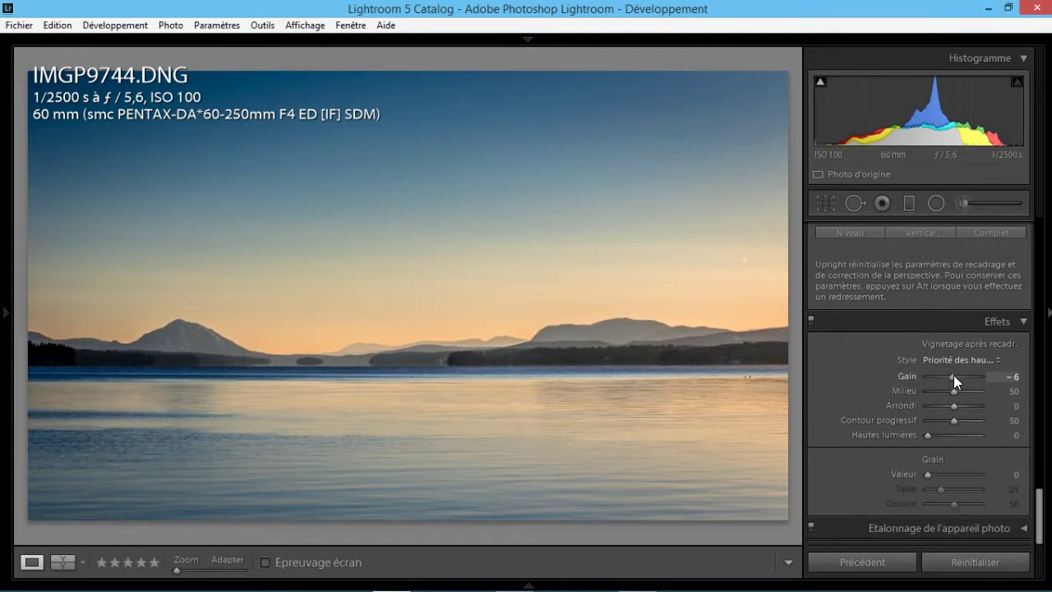
left_click_drag(953, 376, 952, 377)
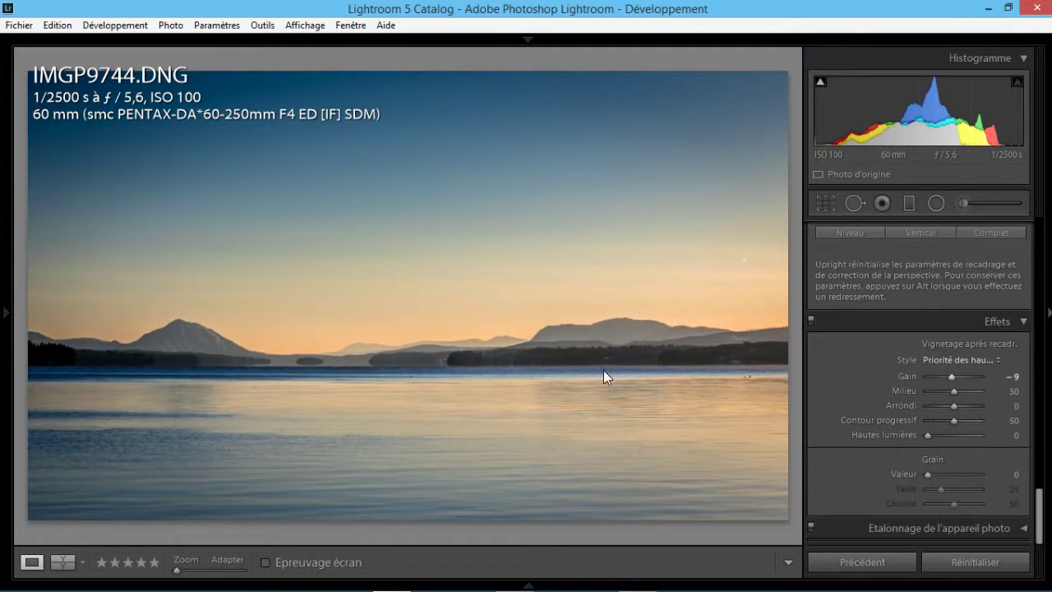
Draw an elliptical radial filter over the mountain on the far left shore, with Netteté and Exposition reset to 0.
mouse_move(4, 234)
left_click_drag(1040, 497, 1040, 242)
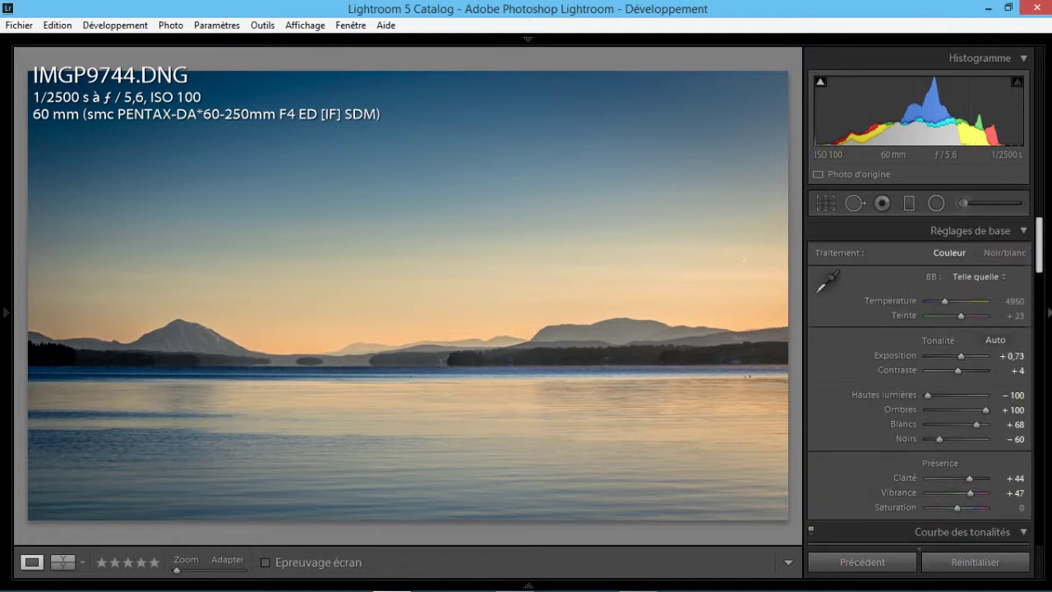
left_click(937, 204)
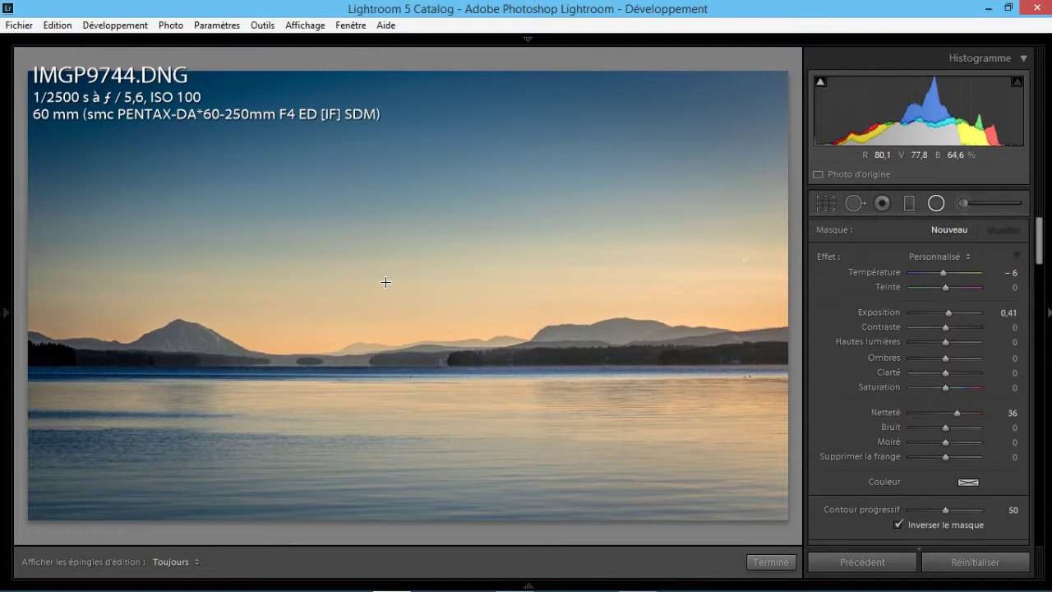
double_click(889, 414)
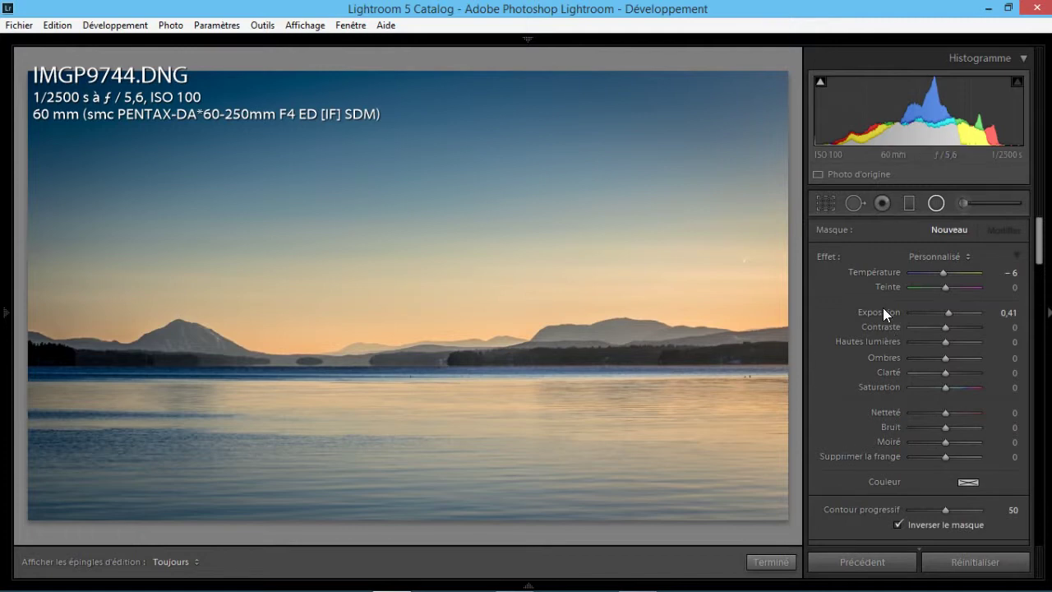
double_click(882, 309)
left_click_drag(43, 321, 153, 369)
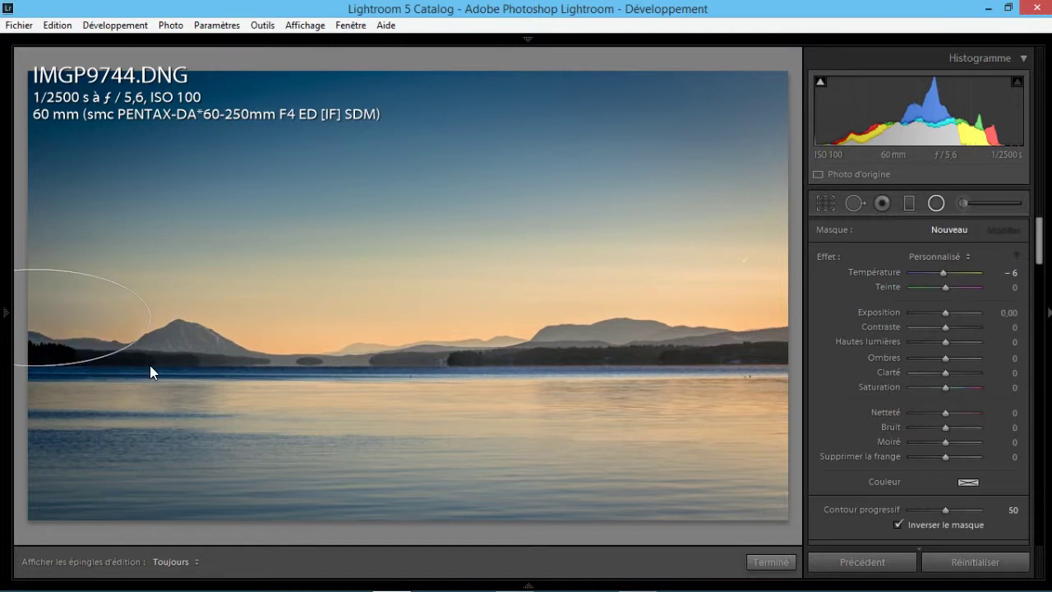
left_click_drag(35, 322, 100, 349)
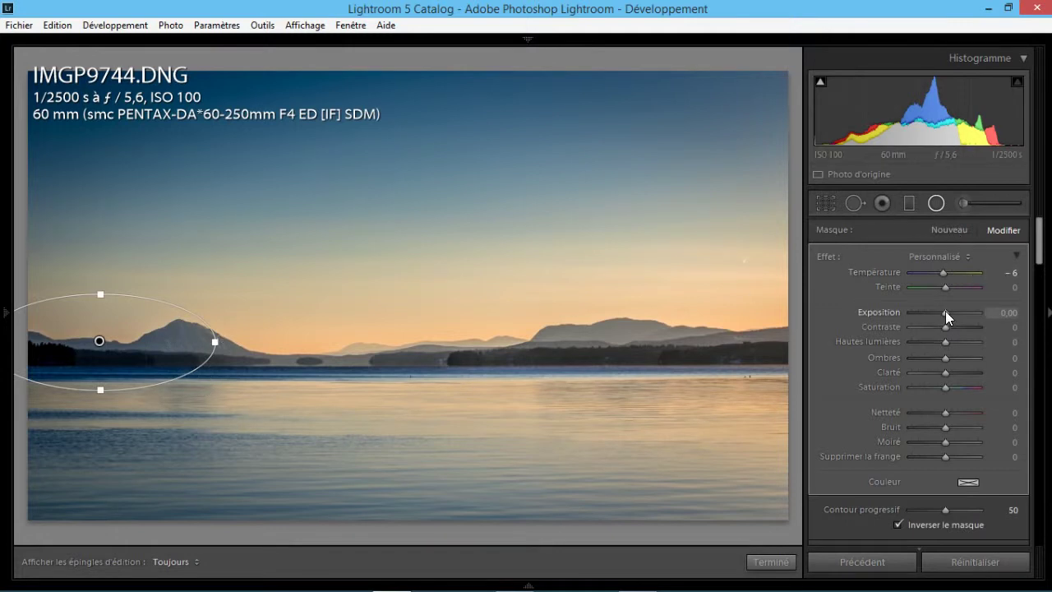
Flatten the radial filter's ellipse onto the dark shoreline at the photo's left edge, try several brightness levels and set its Exposition to 0,14.
left_click_drag(945, 311, 946, 311)
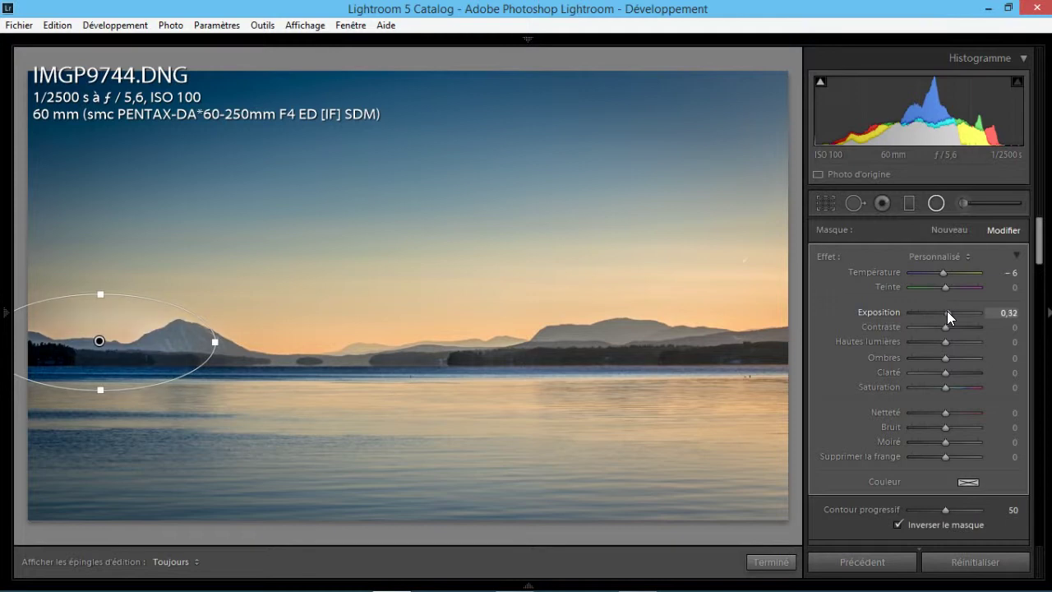
left_click_drag(947, 310, 945, 311)
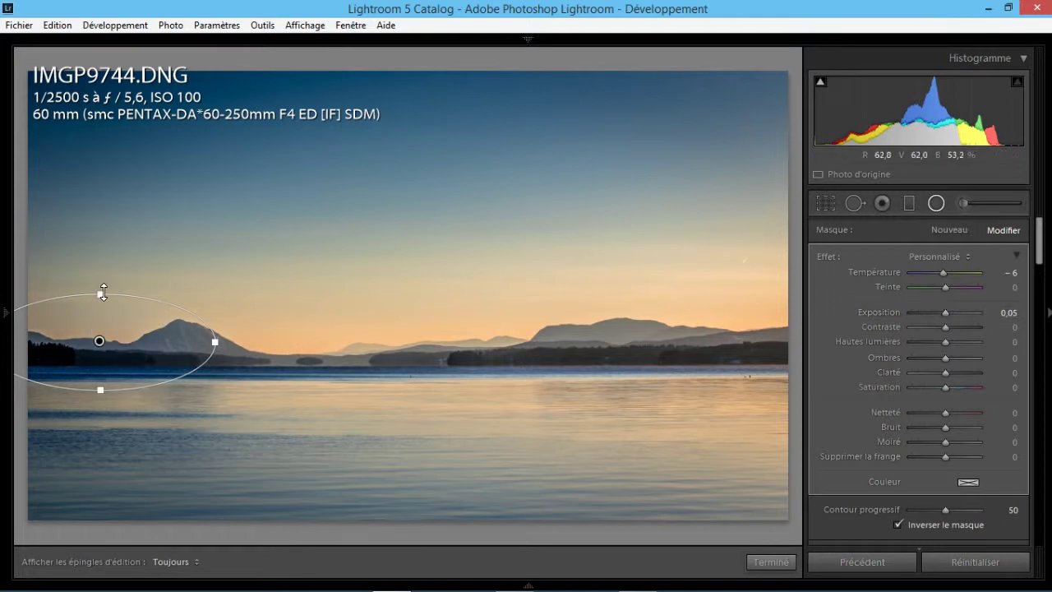
left_click_drag(103, 293, 96, 380)
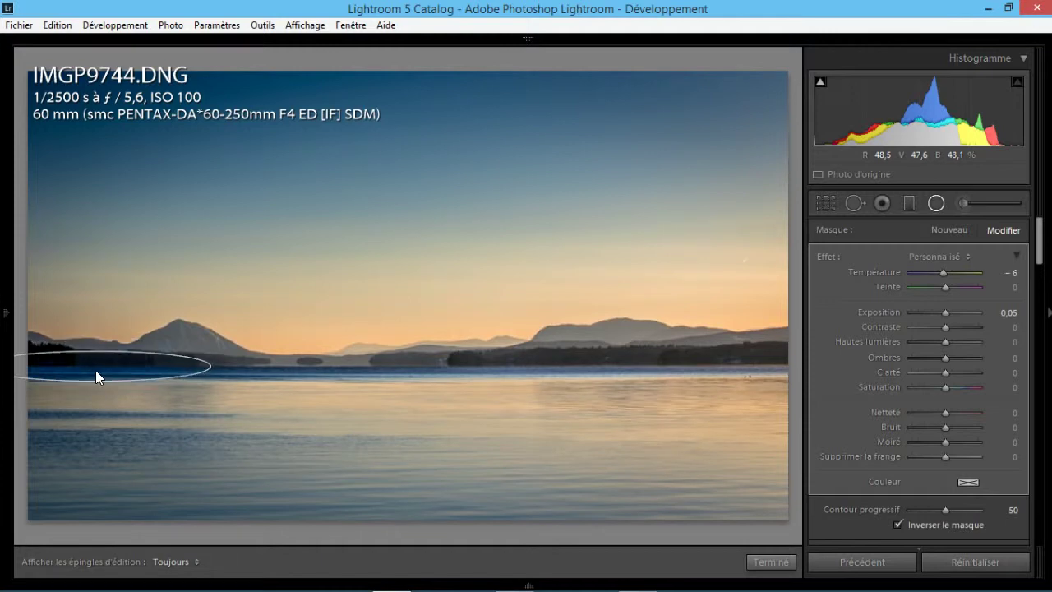
left_click_drag(96, 354, 104, 363)
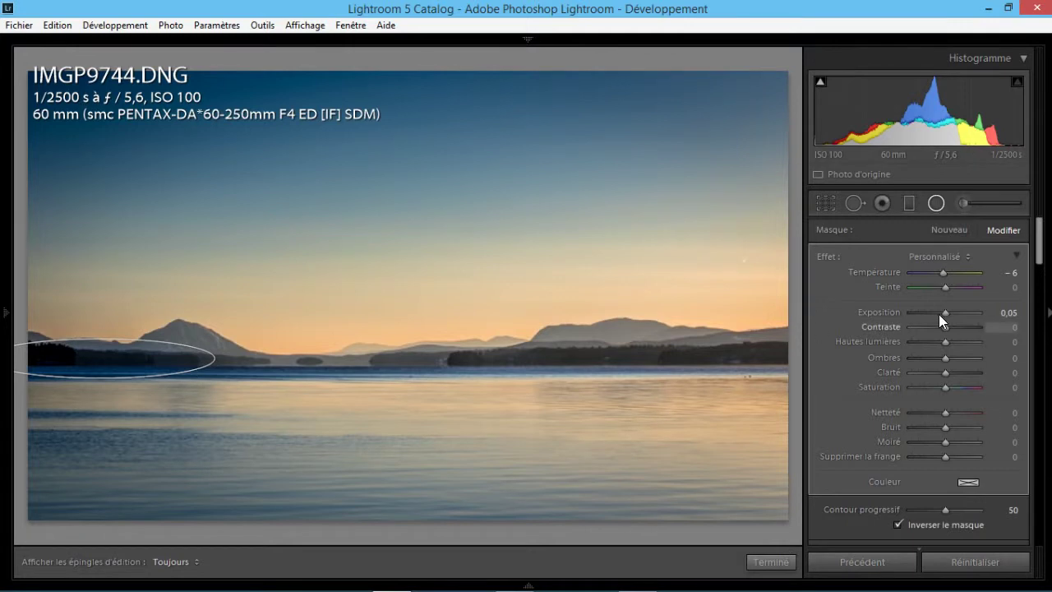
left_click_drag(945, 311, 947, 310)
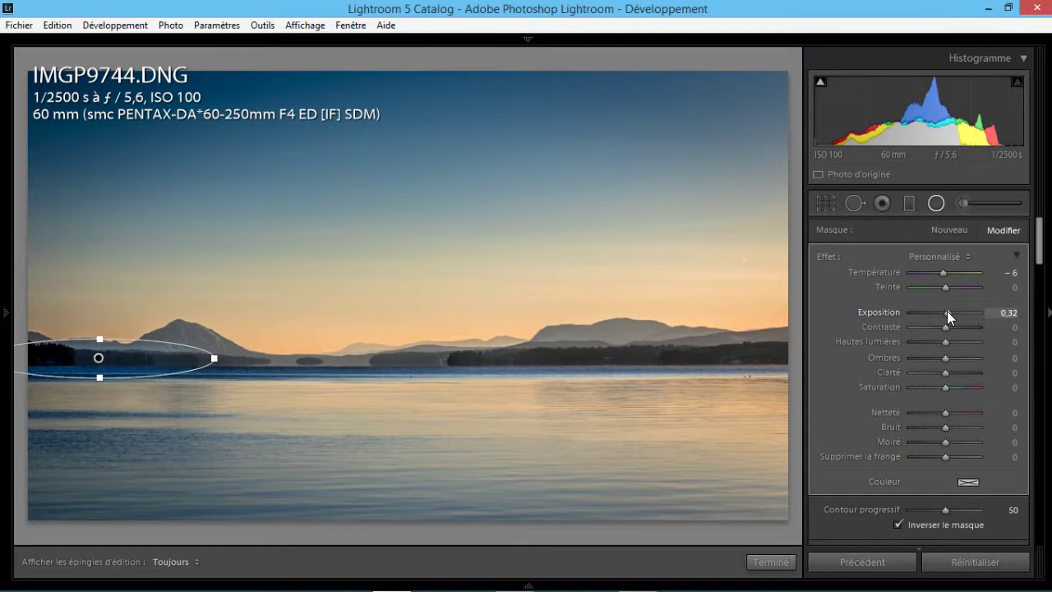
left_click_drag(947, 311, 946, 310)
left_click_drag(946, 310, 945, 311)
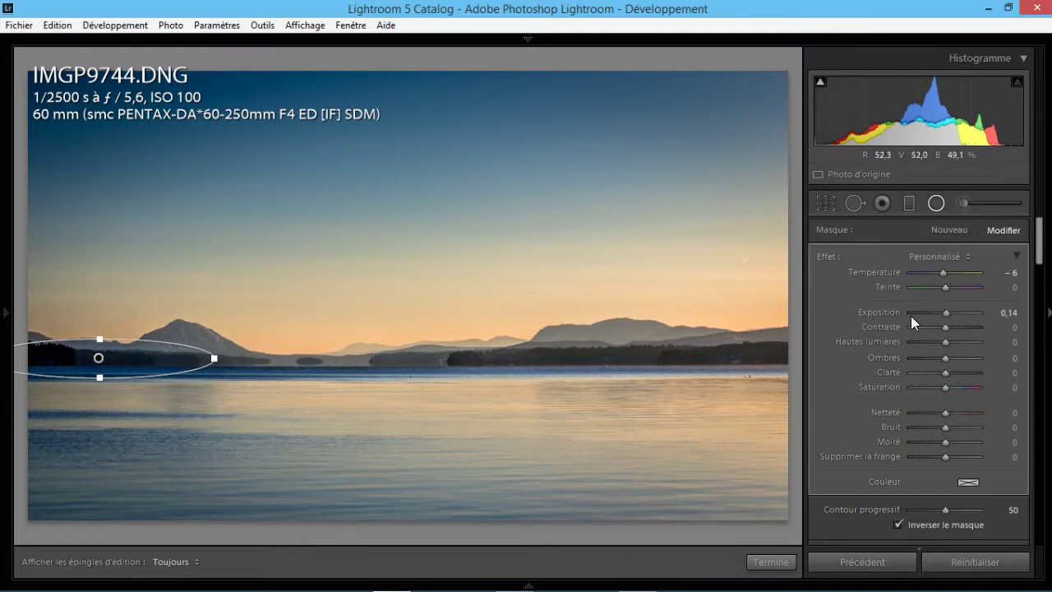
Add a second, narrow elliptical radial filter over the dark shoreline at the photo's right edge, with its Exposition at 0,00.
left_click(948, 228)
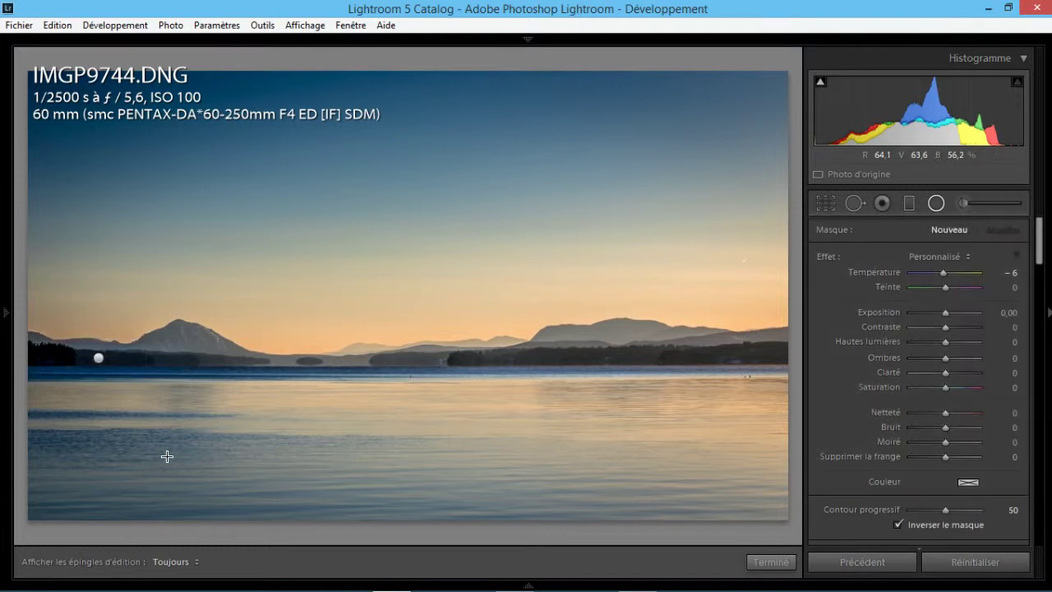
left_click_drag(761, 352, 689, 362)
left_click(768, 348)
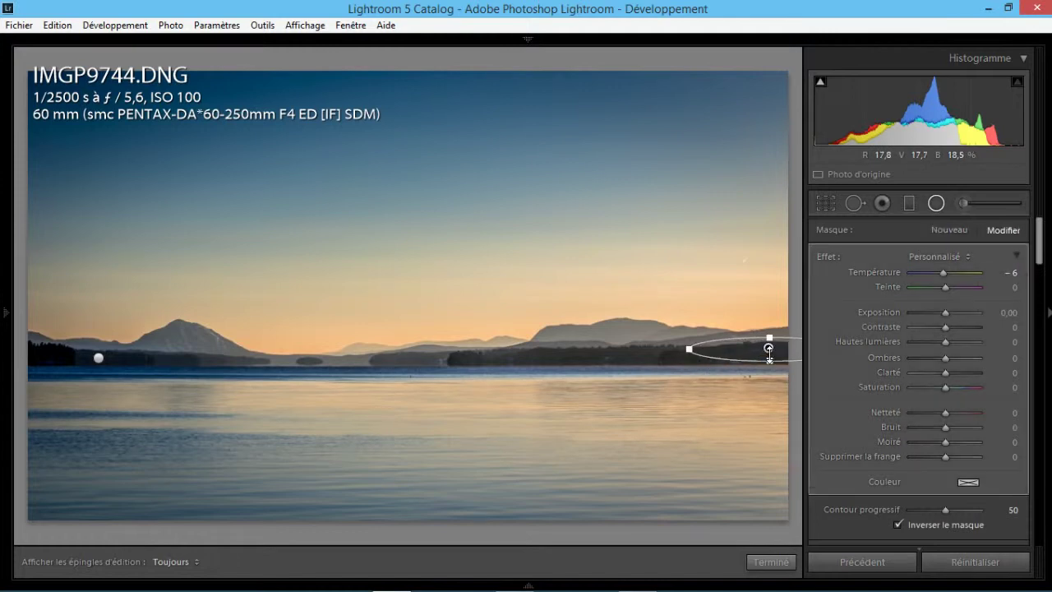
left_click_drag(768, 347, 736, 357)
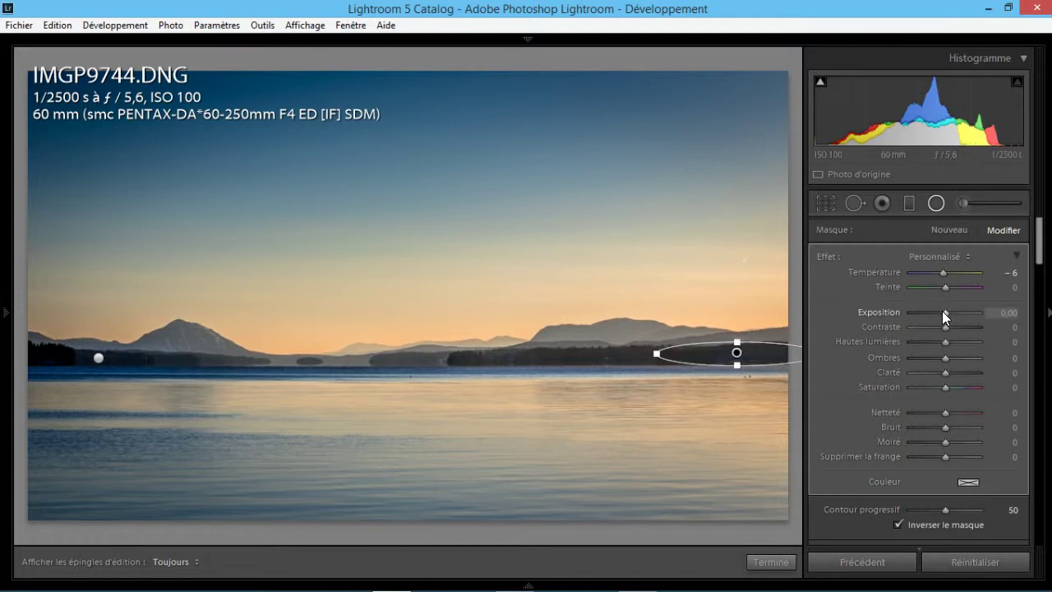
left_click_drag(944, 311, 941, 310)
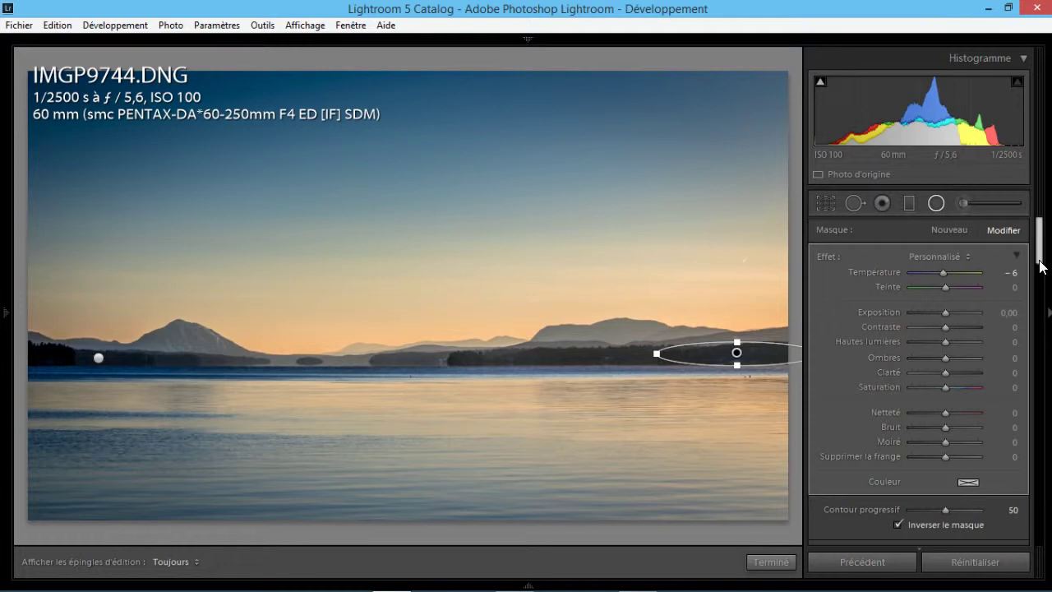
Close the radial filter and, in the TSL adjustments, set the Orange Teinte to -89 and the Orange Saturation to +24.
left_click_drag(1041, 267, 1040, 304)
left_click(1007, 301)
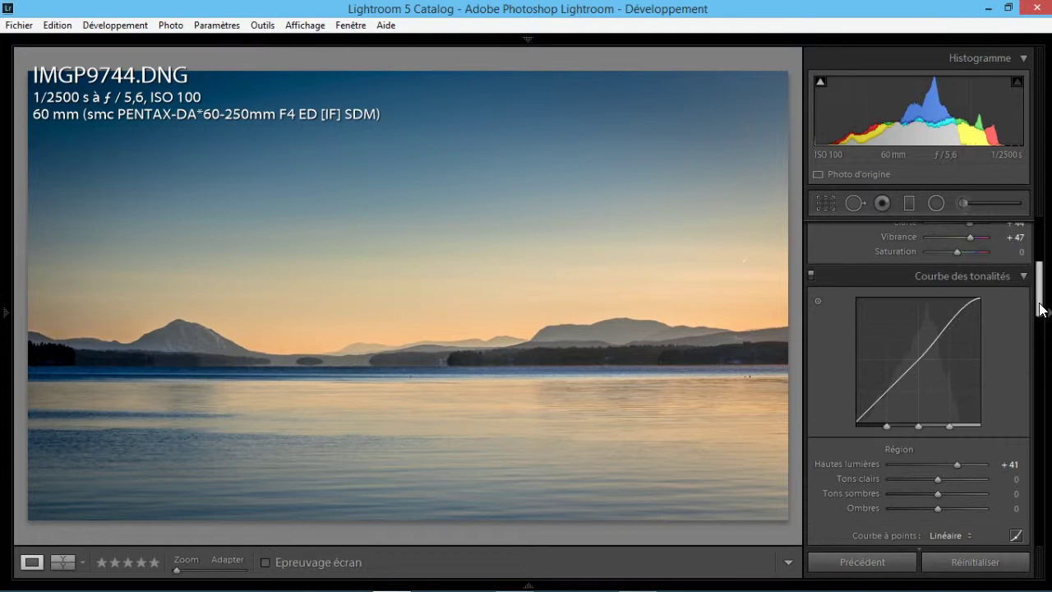
left_click_drag(1040, 309, 1042, 361)
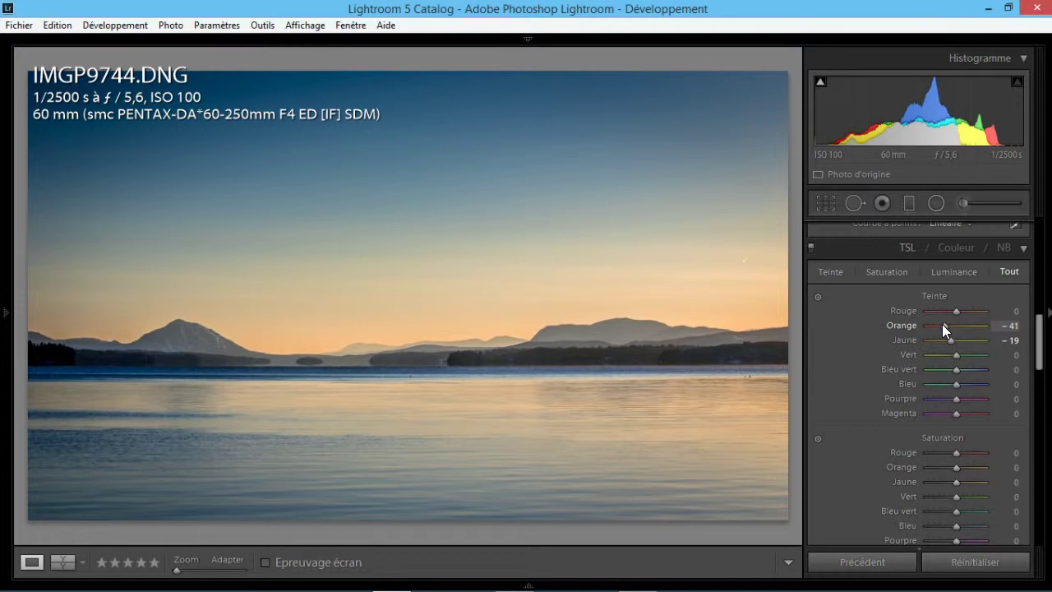
left_click_drag(940, 324, 921, 324)
left_click_drag(922, 324, 927, 325)
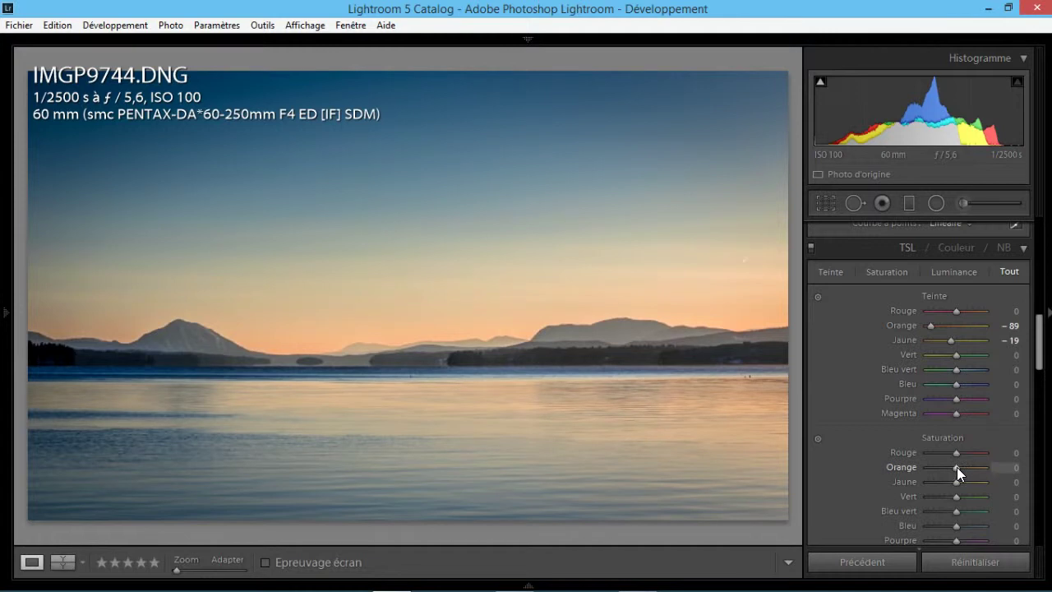
left_click_drag(956, 466, 963, 466)
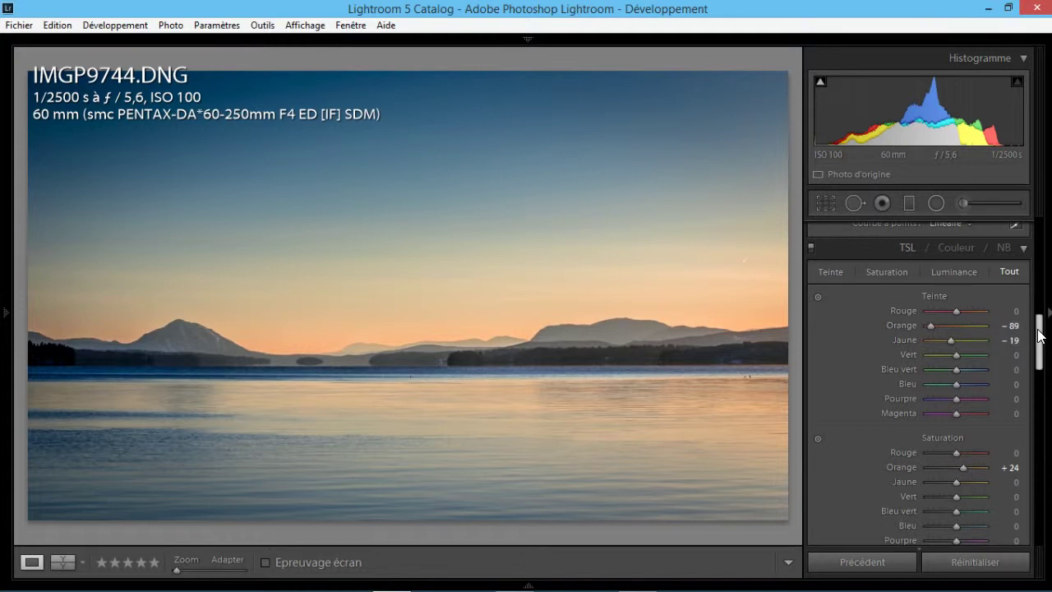
left_click_drag(1040, 336, 1042, 232)
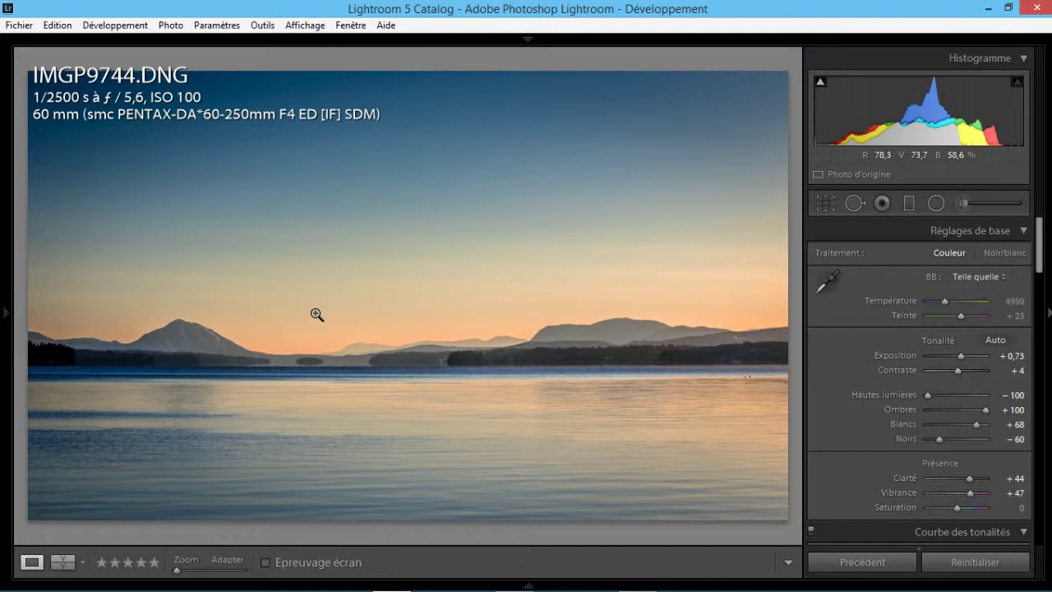
Send the developed photo to Adobe Photoshop CC 2014 for further editing.
left_click(22, 25)
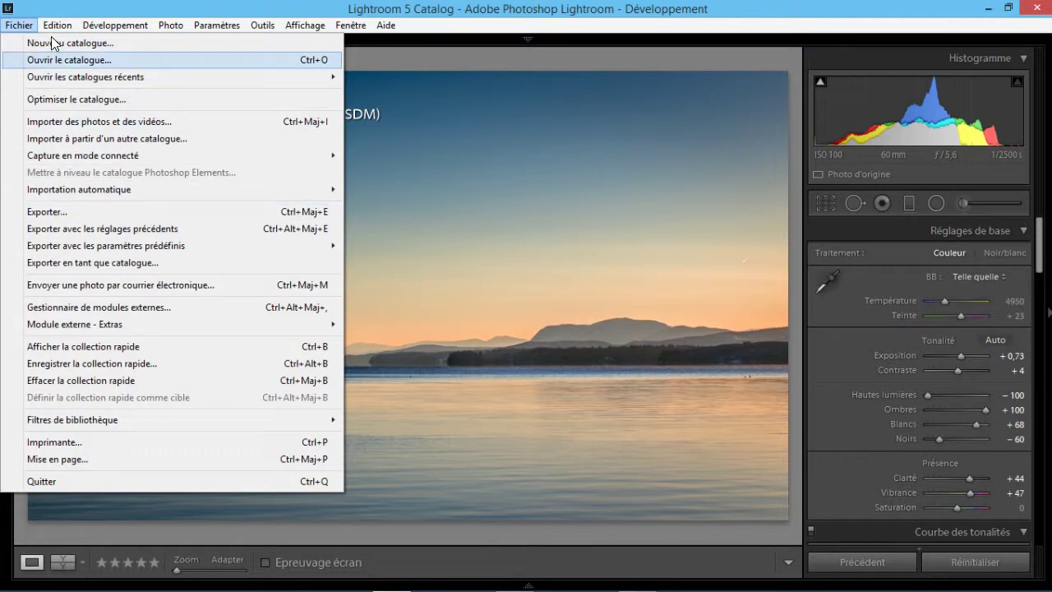
left_click(22, 28)
left_click(24, 29)
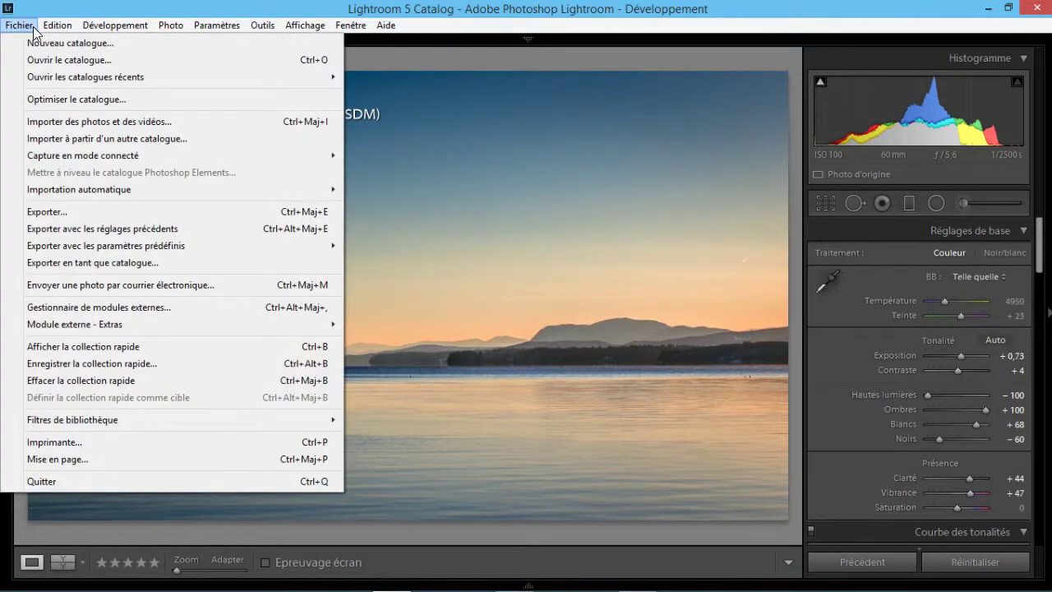
mouse_move(170, 29)
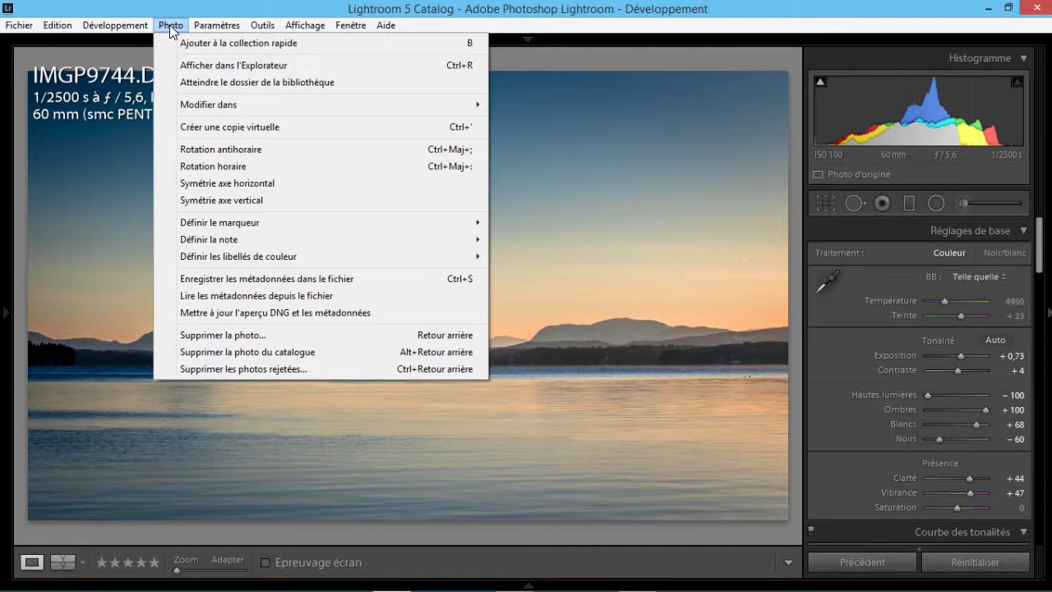
mouse_move(203, 102)
mouse_move(237, 104)
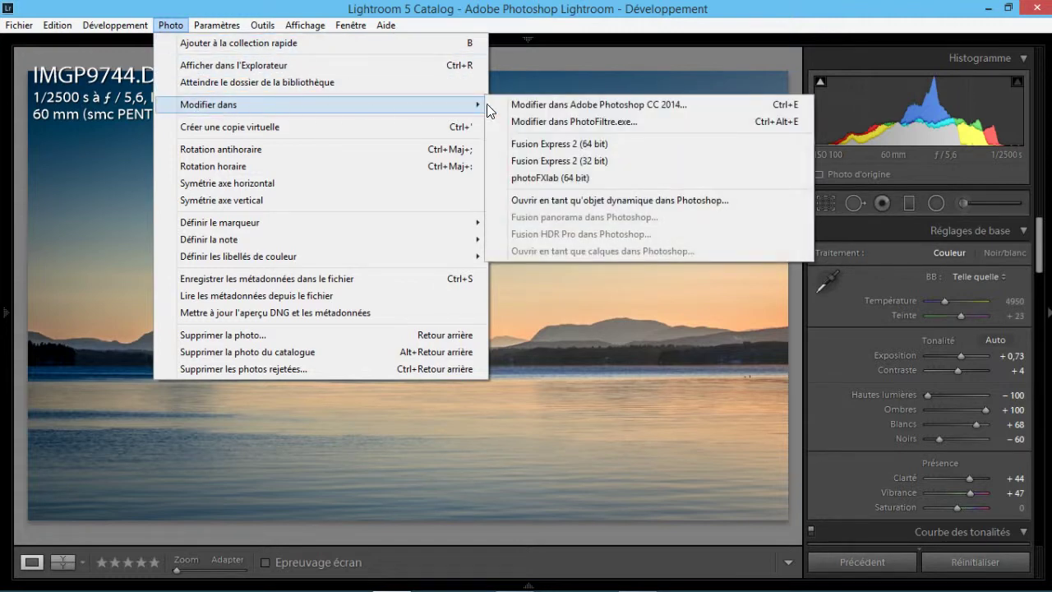
left_click(546, 111)
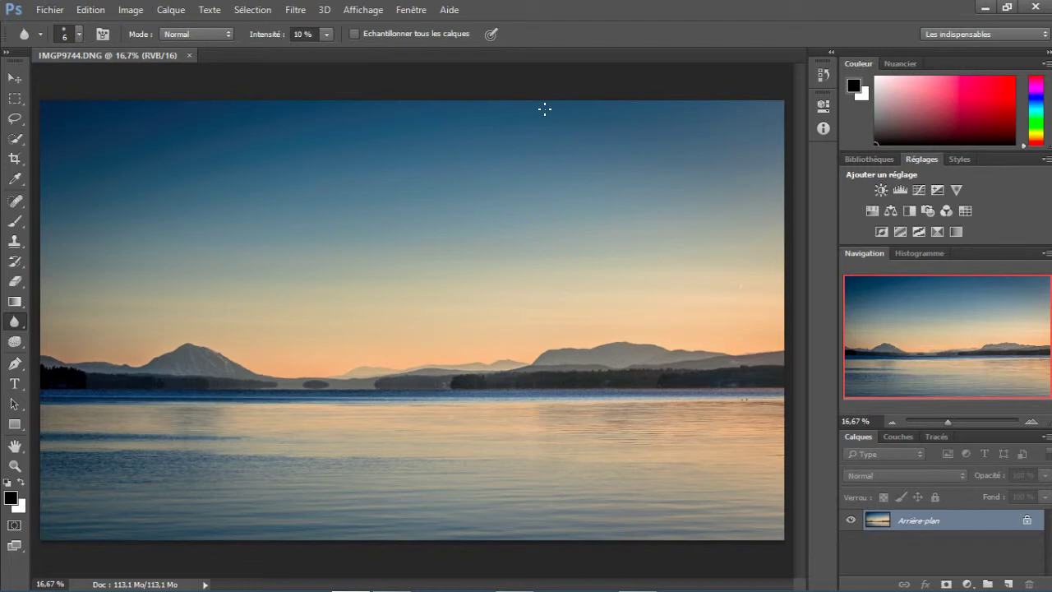
Open the Taille de l'image settings for the photo in Photoshop.
left_click(136, 12)
mouse_move(98, 12)
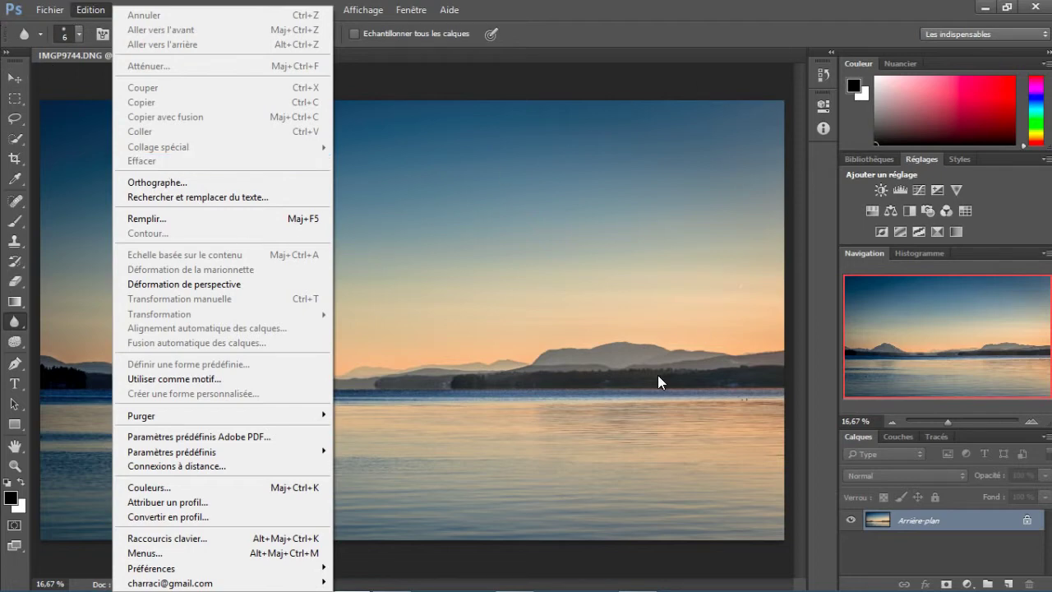
left_click(621, 5)
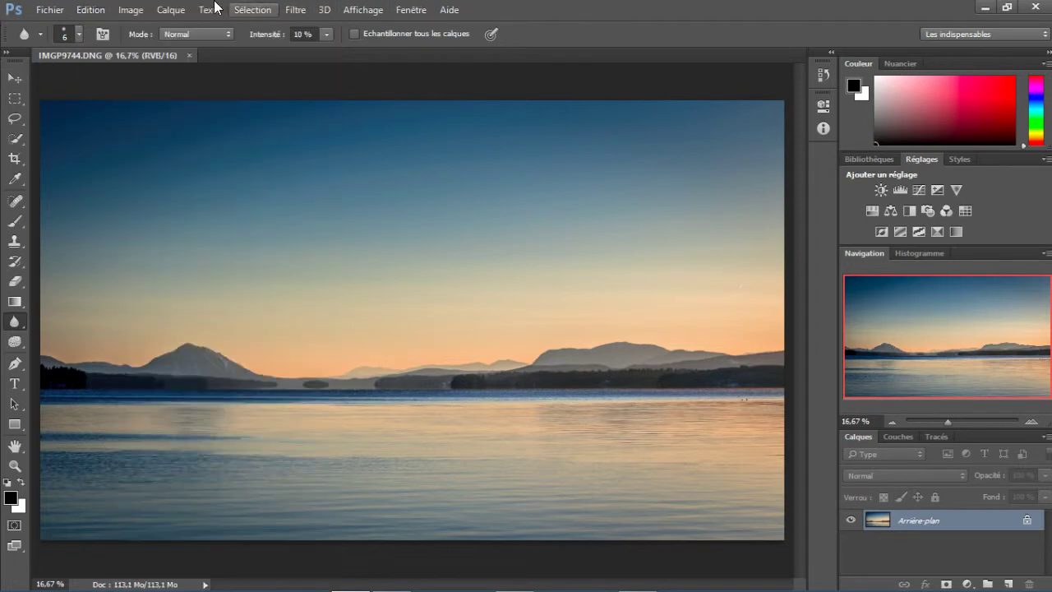
left_click(132, 10)
left_click(143, 123)
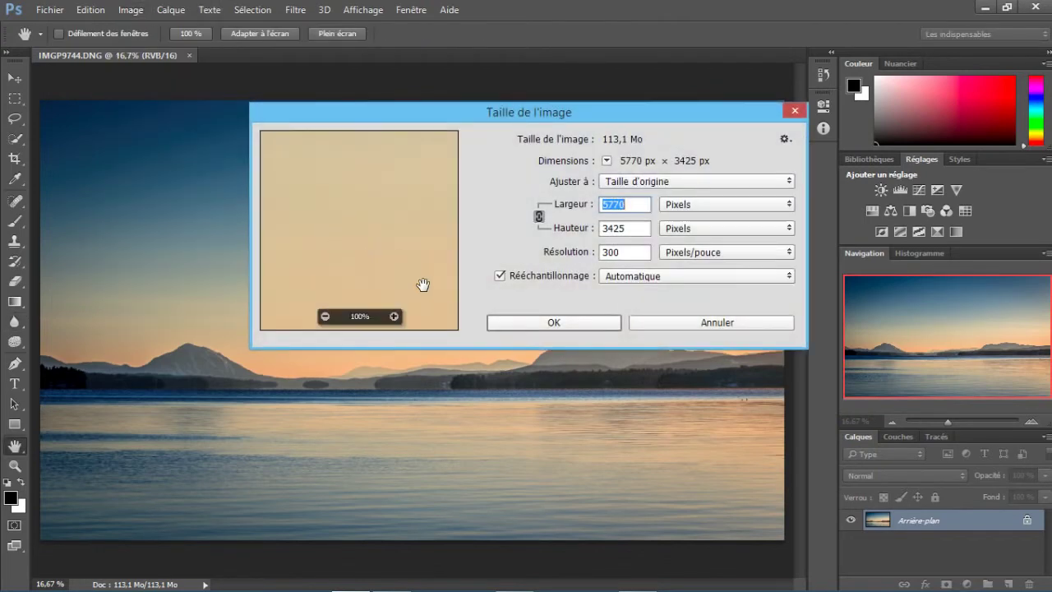